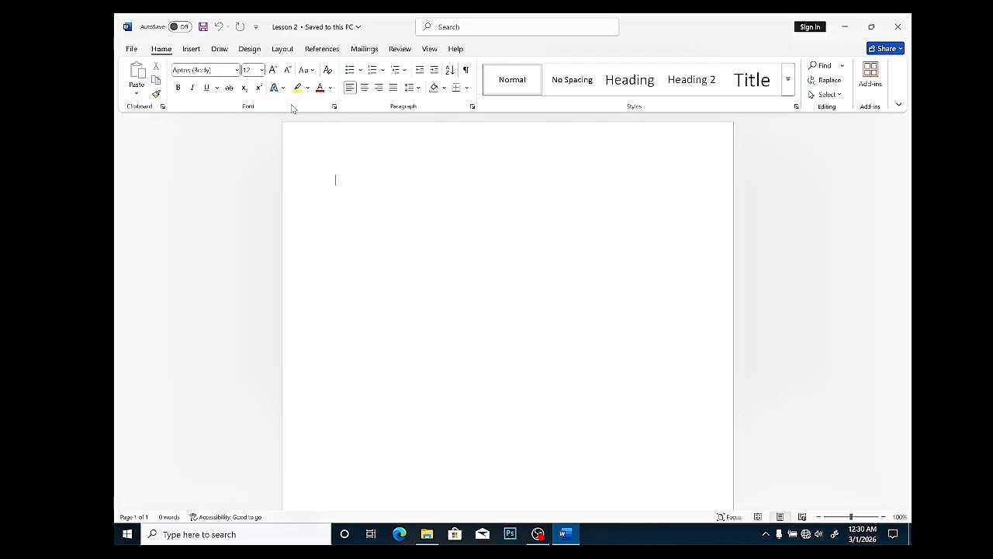
# Show the clipboard contents and enter the text "LESSON 2" on the blank page.
pyautogui.click(163, 107)
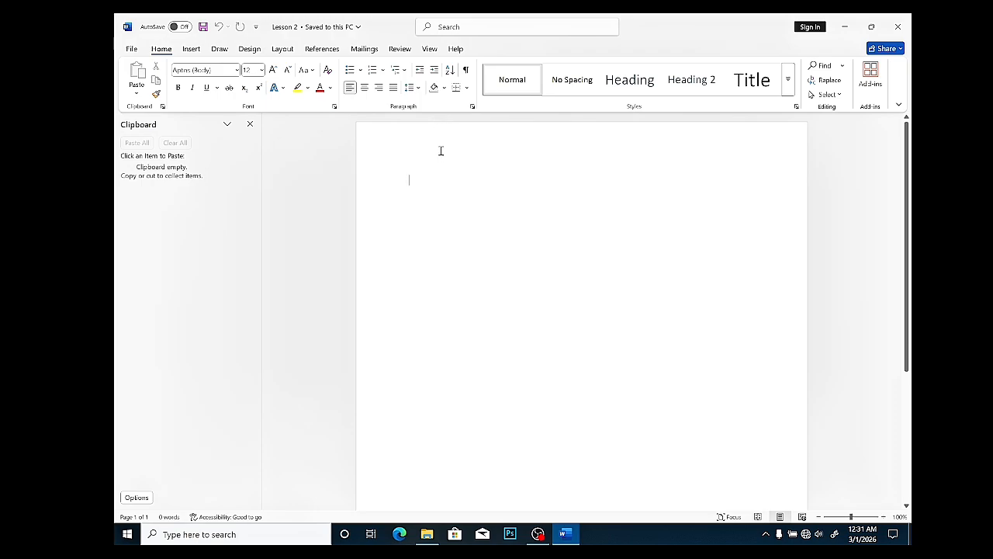
pyautogui.write('L')
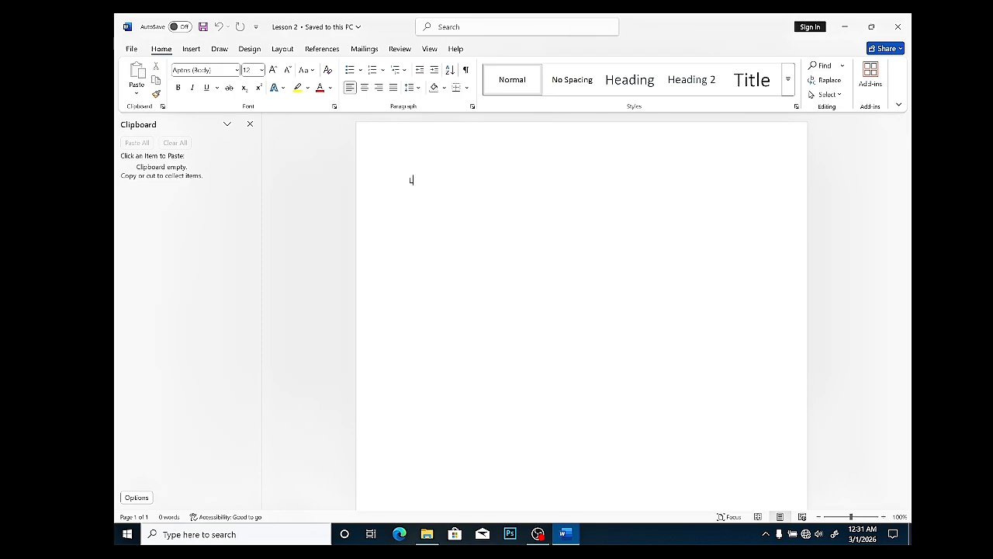
pyautogui.write('ESSON ')
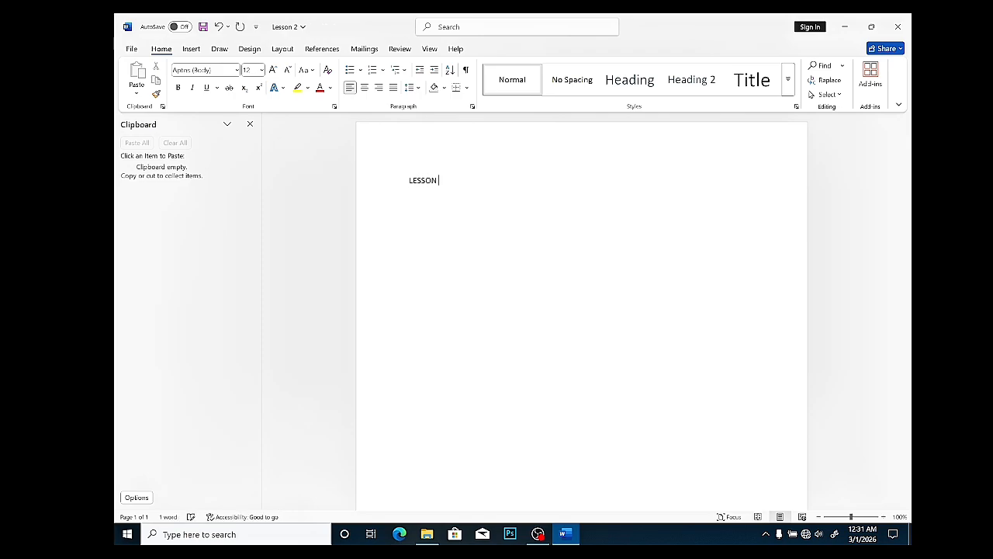
pyautogui.write('2')
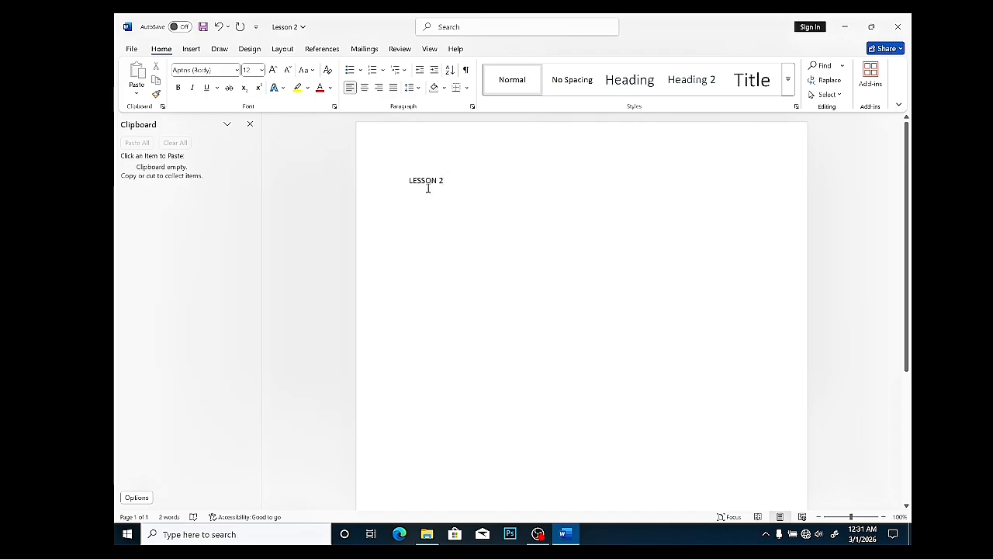
# Copy the "LESSON 2" text to the clipboard.
pyautogui.moveTo(444, 183); pyautogui.dragTo(415, 186)
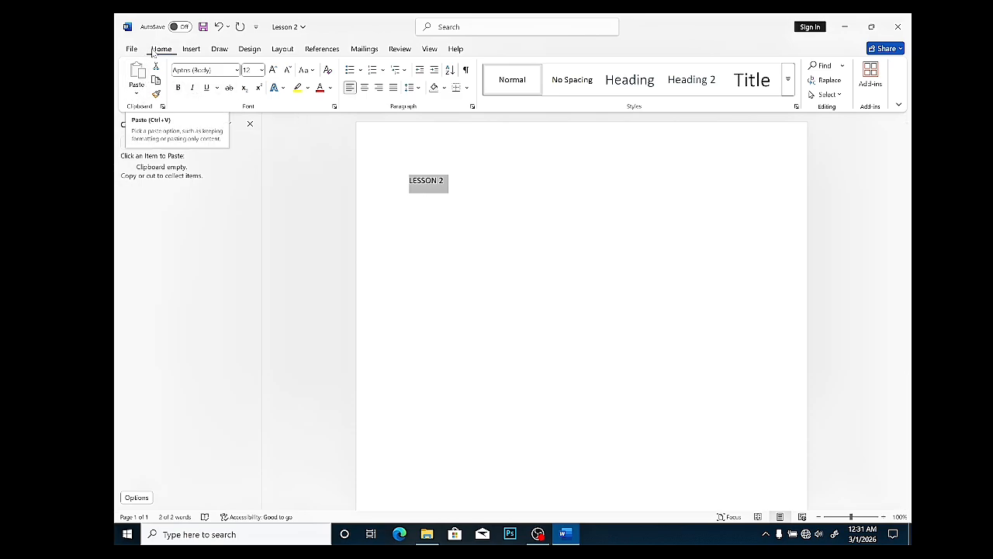
pyautogui.click(132, 95)
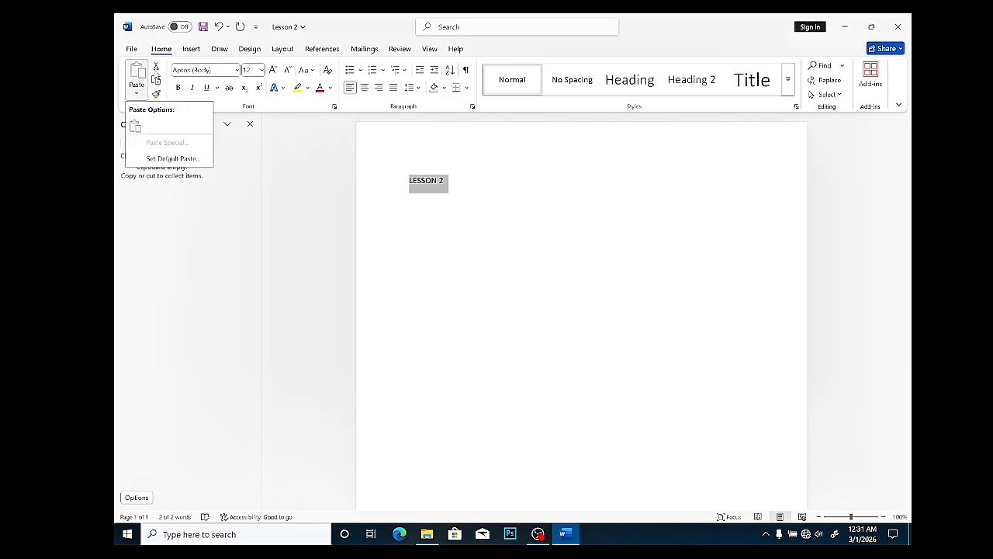
pyautogui.click(161, 83)
pyautogui.click(159, 81)
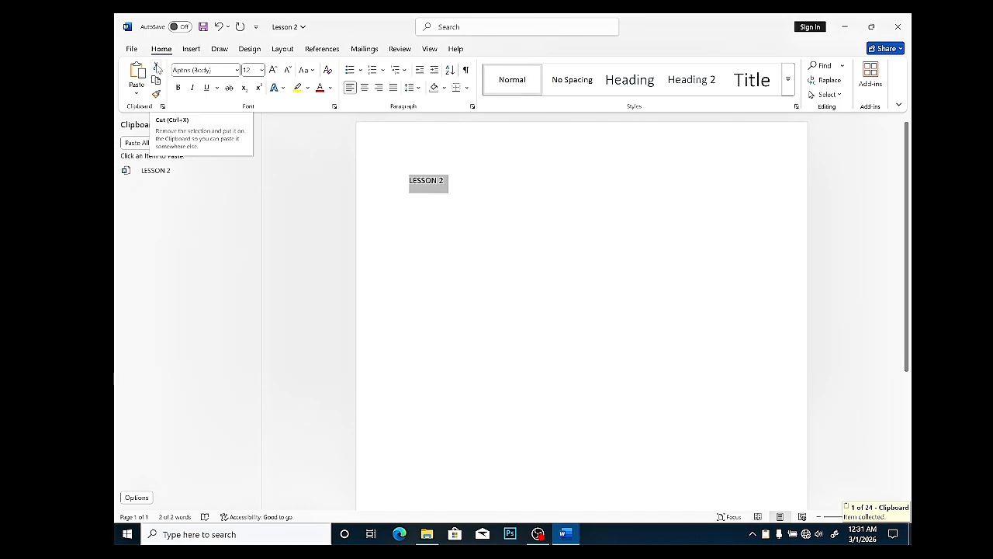
# Paste the copied text with Keep Text Only on a new line below the first "LESSON 2".
pyautogui.click(447, 192)
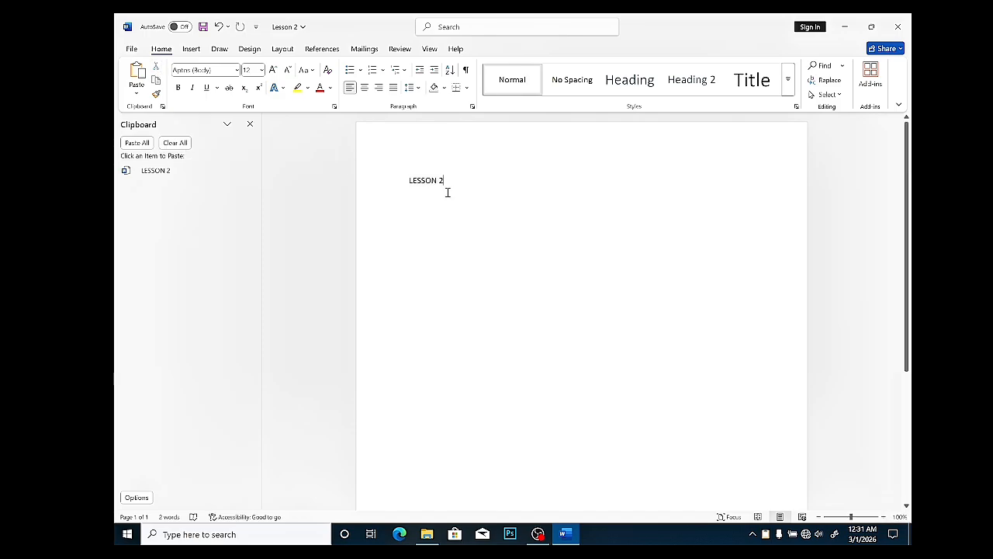
pyautogui.press('Return')
pyautogui.rightClick(447, 192)
pyautogui.click(438, 204)
pyautogui.click(439, 201)
pyautogui.rightClick(440, 201)
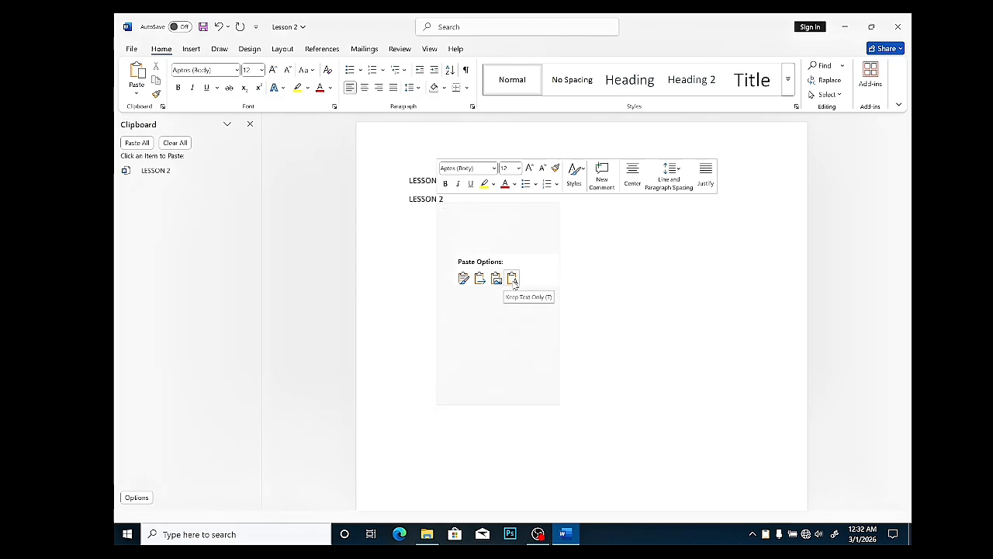
pyautogui.click(512, 280)
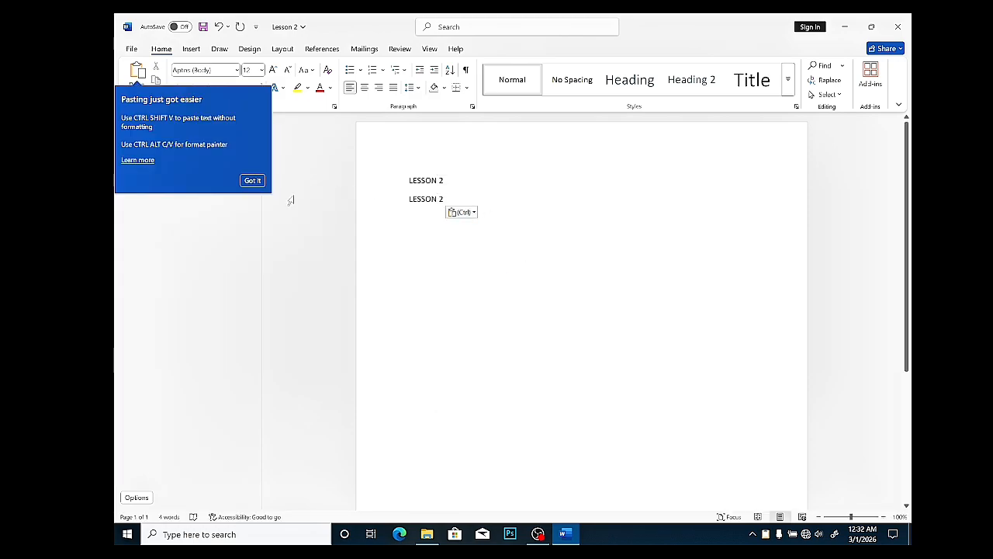
pyautogui.click(254, 185)
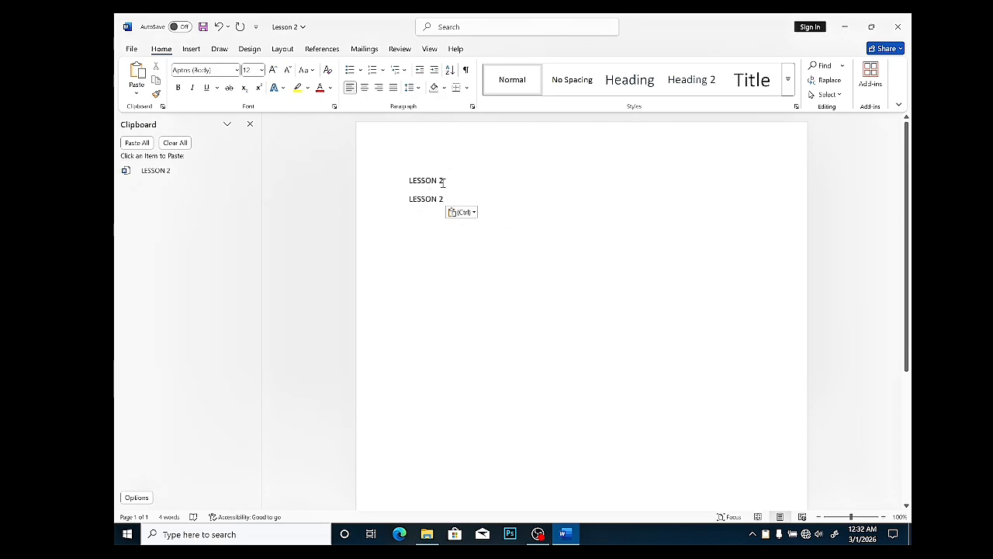
# Cut the second "LESSON 2" line from the document.
pyautogui.moveTo(445, 183); pyautogui.dragTo(412, 185)
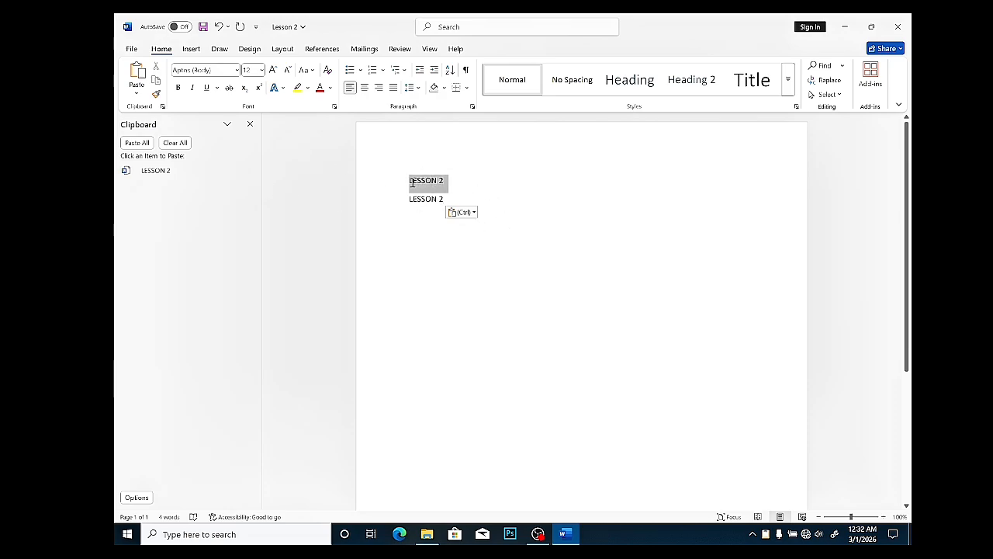
pyautogui.click(480, 191)
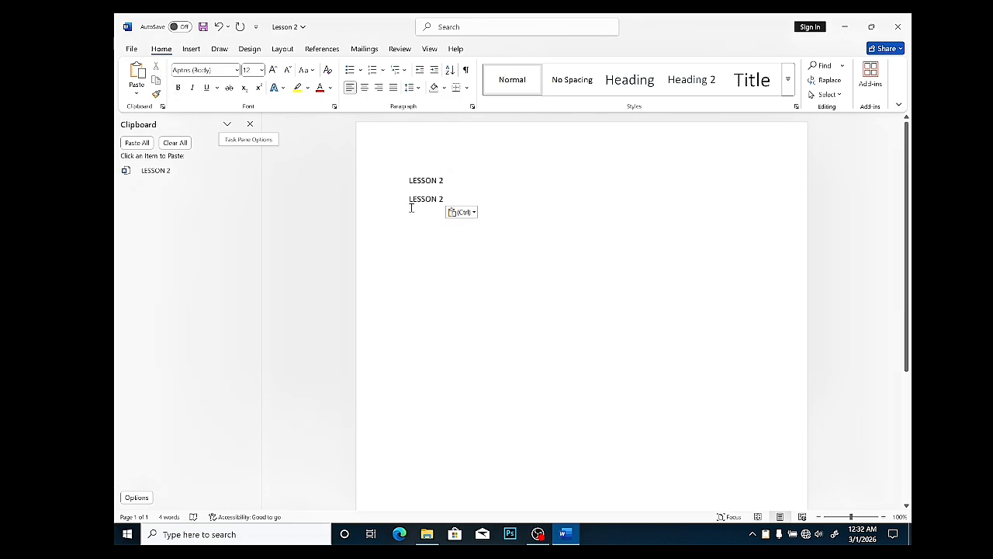
pyautogui.moveTo(445, 199); pyautogui.dragTo(411, 197)
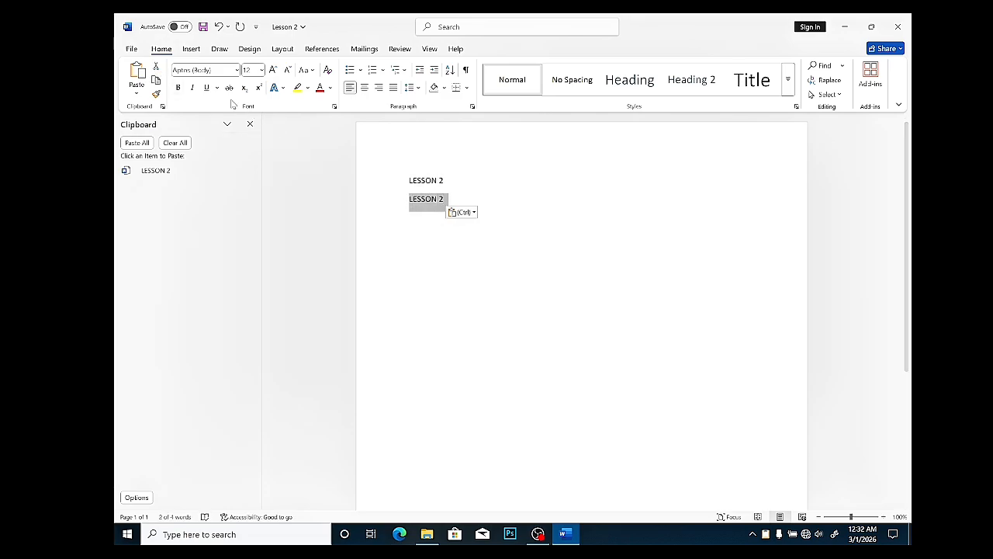
pyautogui.click(155, 68)
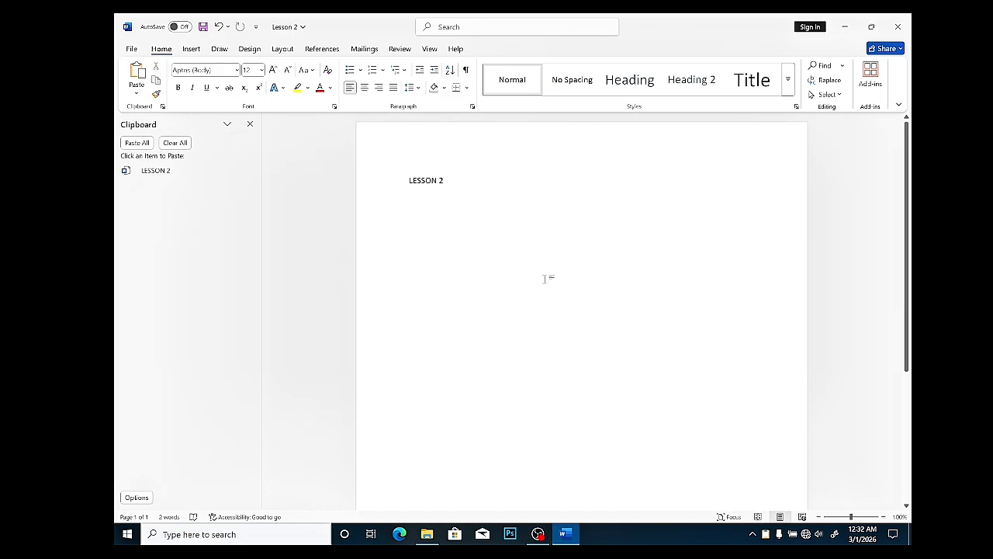
# Add three line breaks and paste the cut "LESSON 2" text there.
pyautogui.press('Return')
pyautogui.press('Return')
pyautogui.press('Return')
pyautogui.rightClick(491, 252)
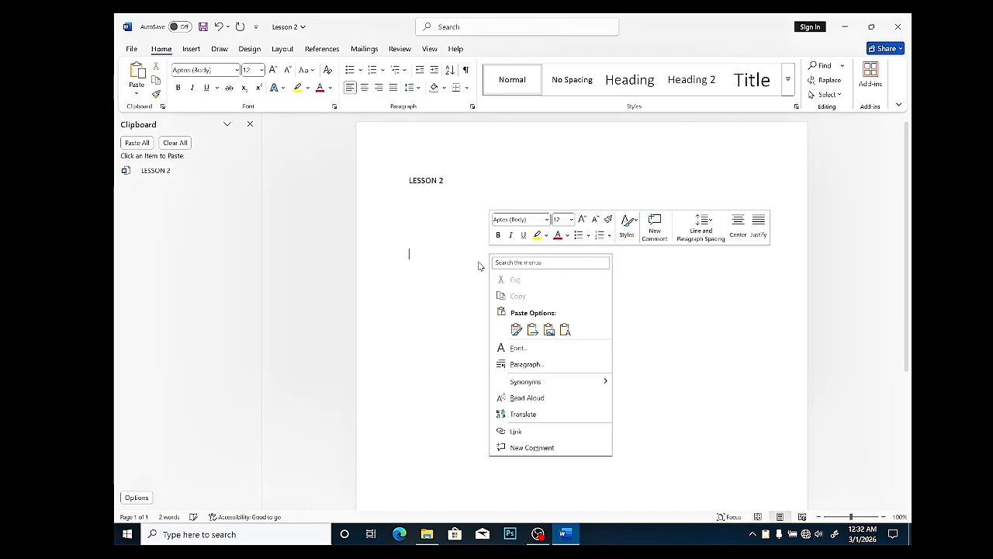
pyautogui.click(551, 332)
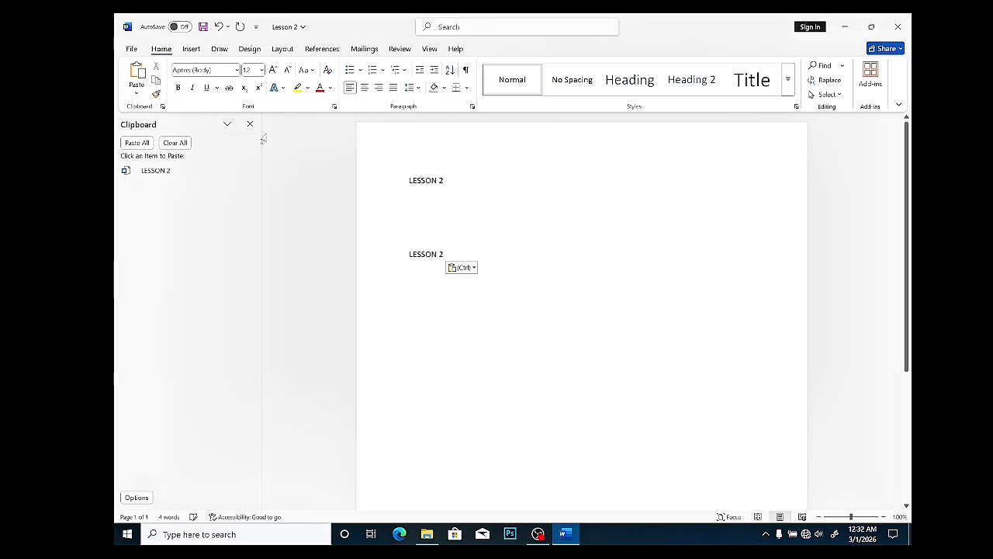
pyautogui.click(137, 90)
pyautogui.click(522, 194)
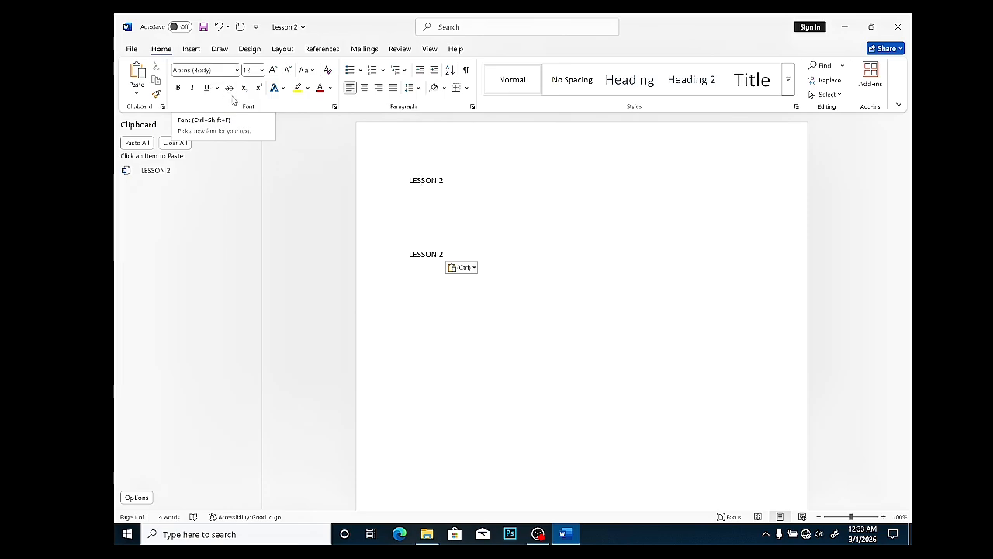
# Make the first "LESSON 2" line bold, italic and underlined.
pyautogui.moveTo(441, 180); pyautogui.dragTo(405, 180)
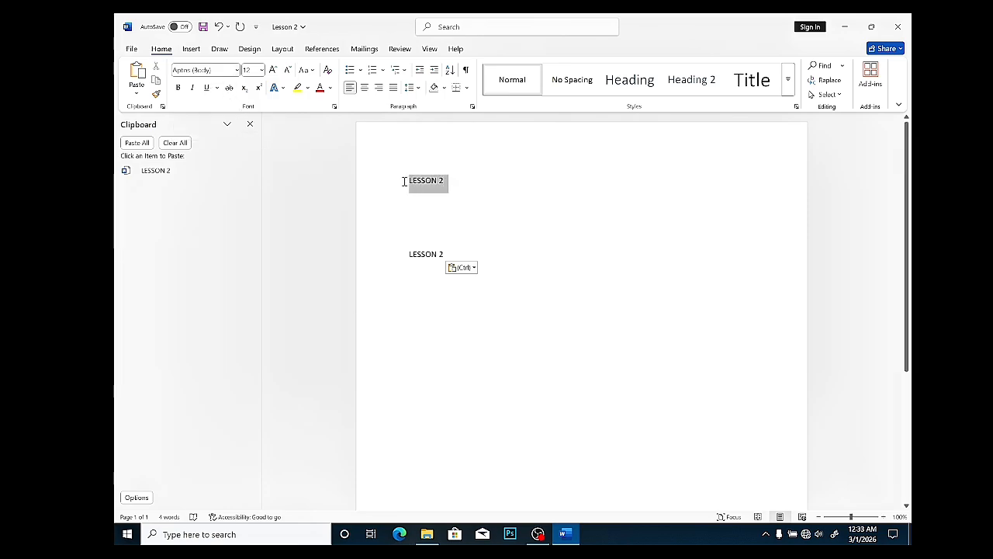
pyautogui.click(179, 87)
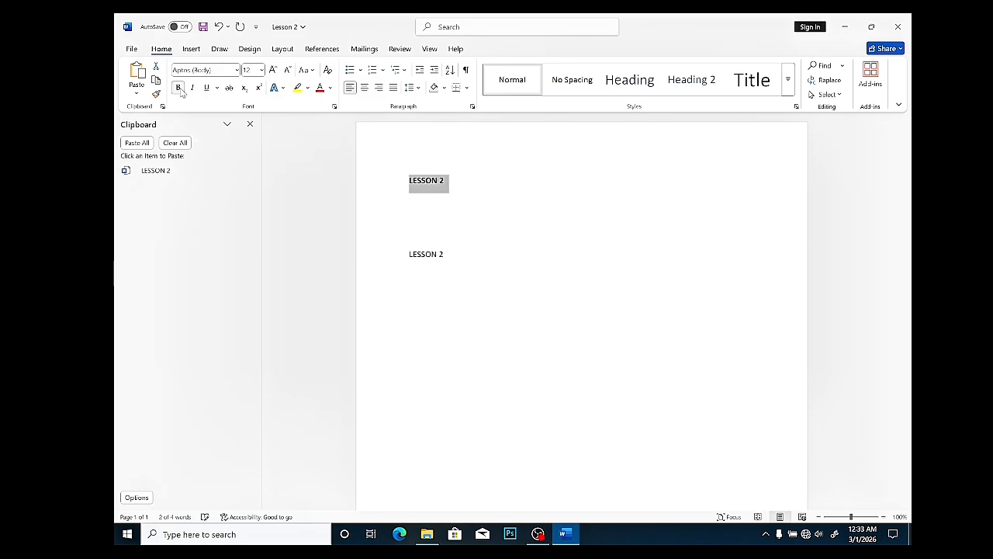
pyautogui.click(192, 88)
pyautogui.click(206, 87)
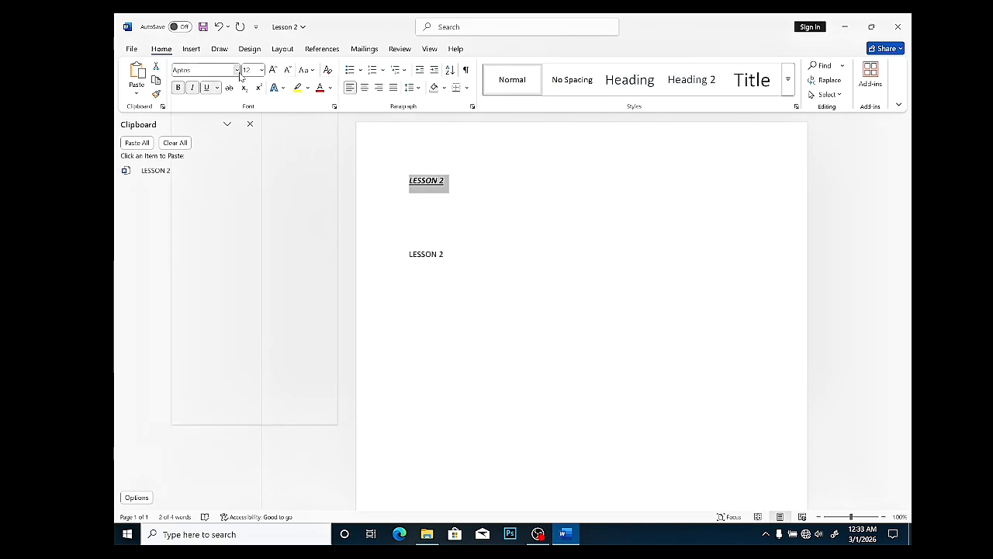
# Change the font of the first "LESSON 2" line to Arial Black.
pyautogui.click(237, 72)
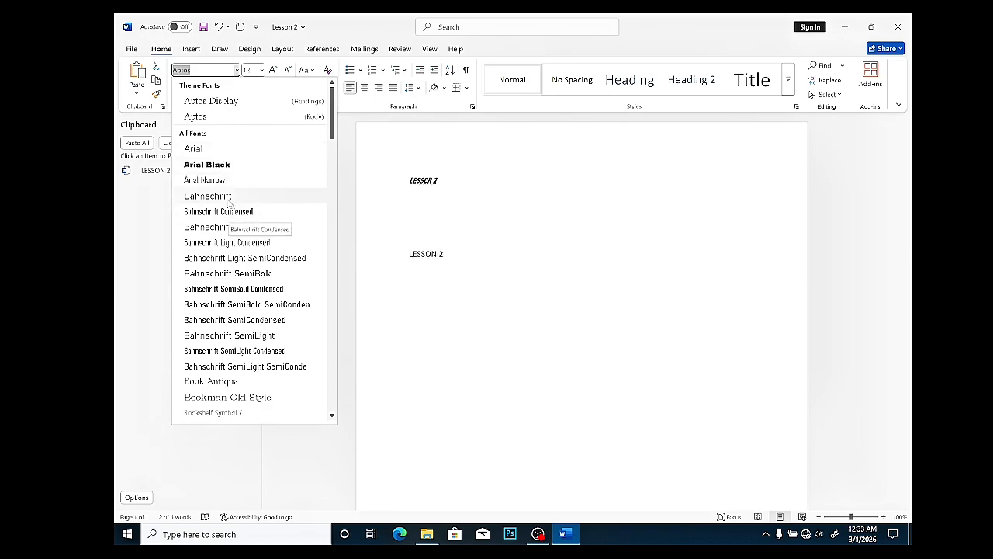
pyautogui.click(223, 164)
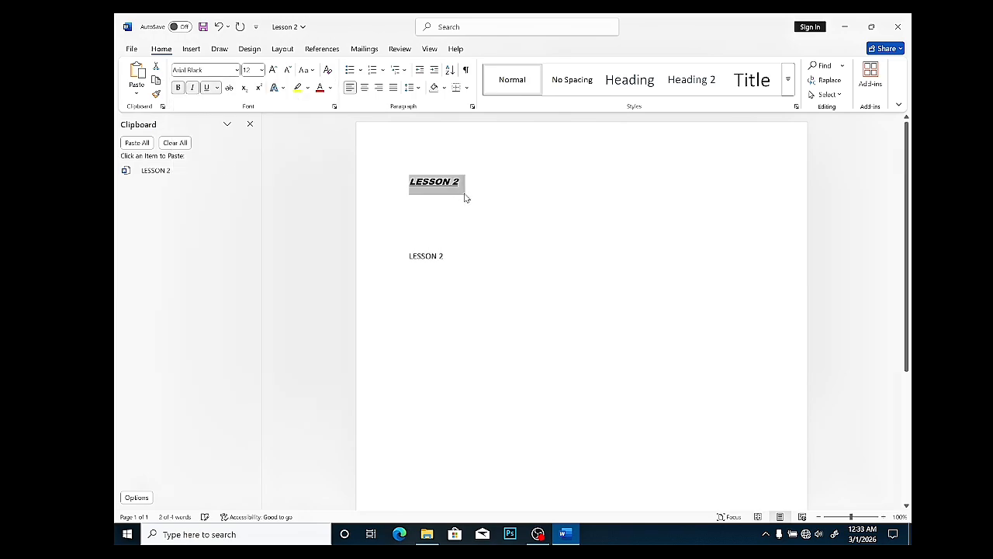
pyautogui.click(504, 195)
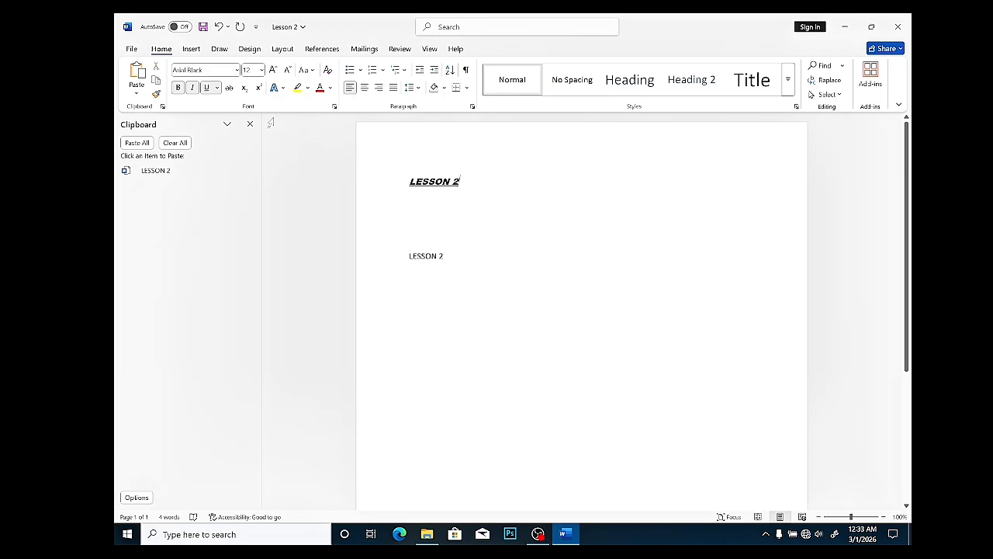
# Set the font size of the first "LESSON 2" line to 48.
pyautogui.click(261, 70)
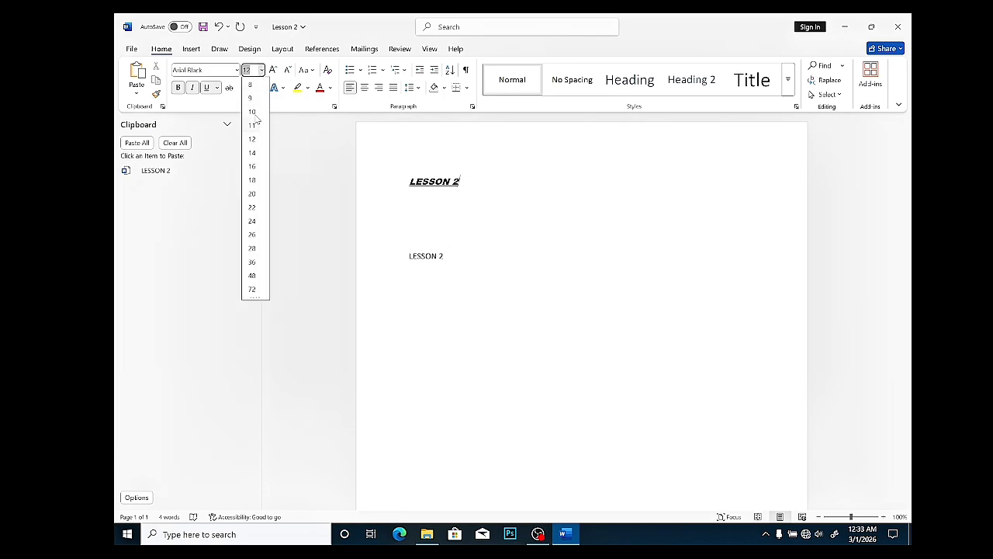
pyautogui.click(253, 234)
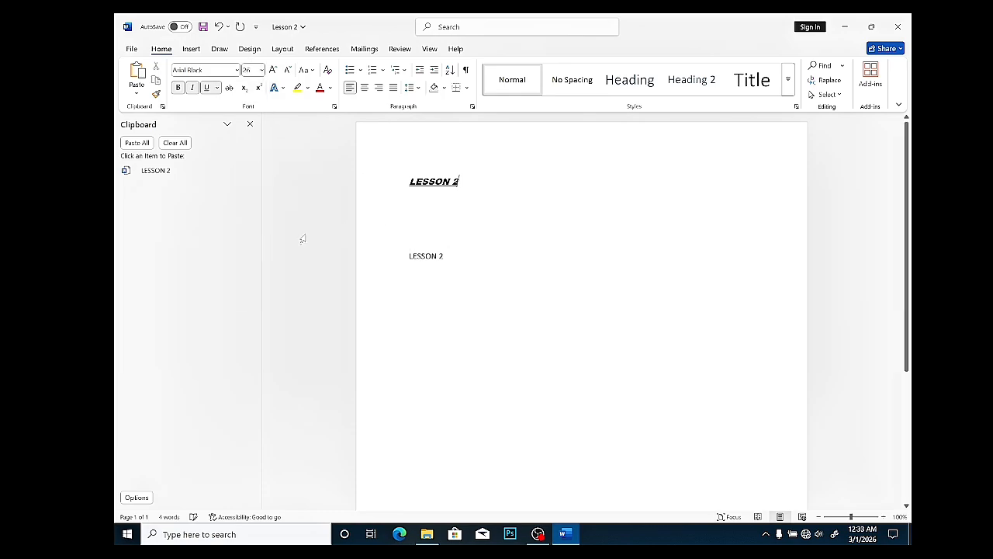
pyautogui.tripleClick(458, 183)
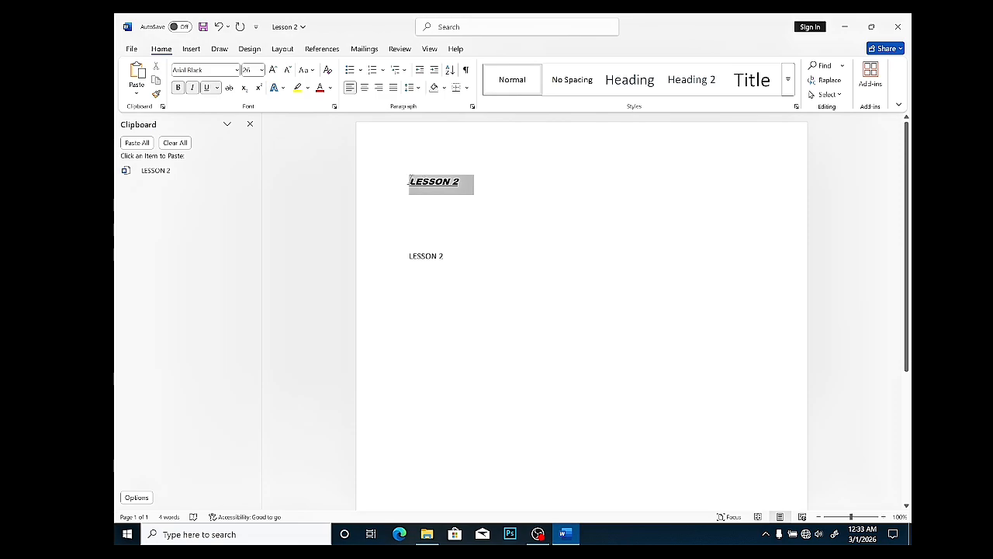
pyautogui.click(261, 70)
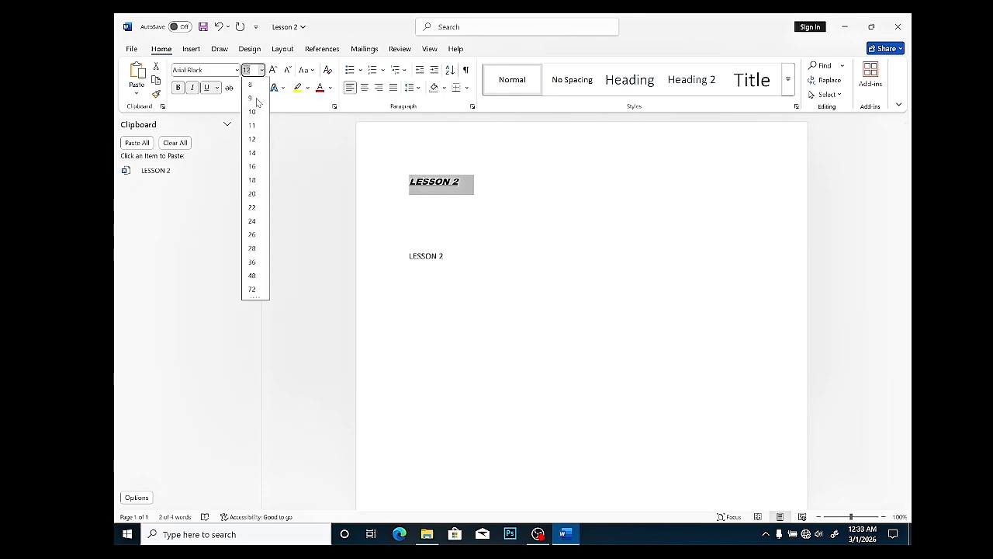
pyautogui.click(253, 275)
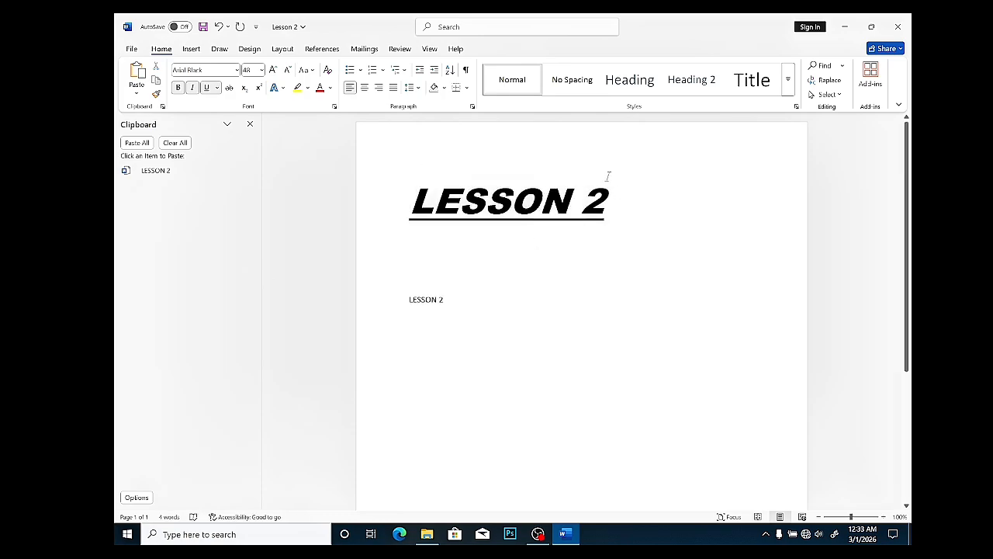
# Color the word "LESSON" in the first line purple and set the text highlight color to bright green.
pyautogui.click(330, 87)
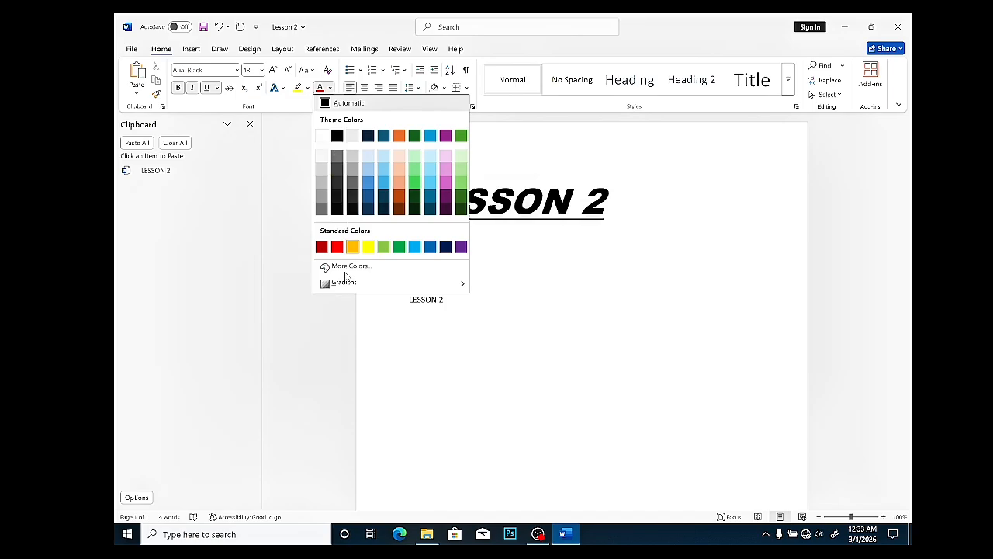
pyautogui.click(460, 247)
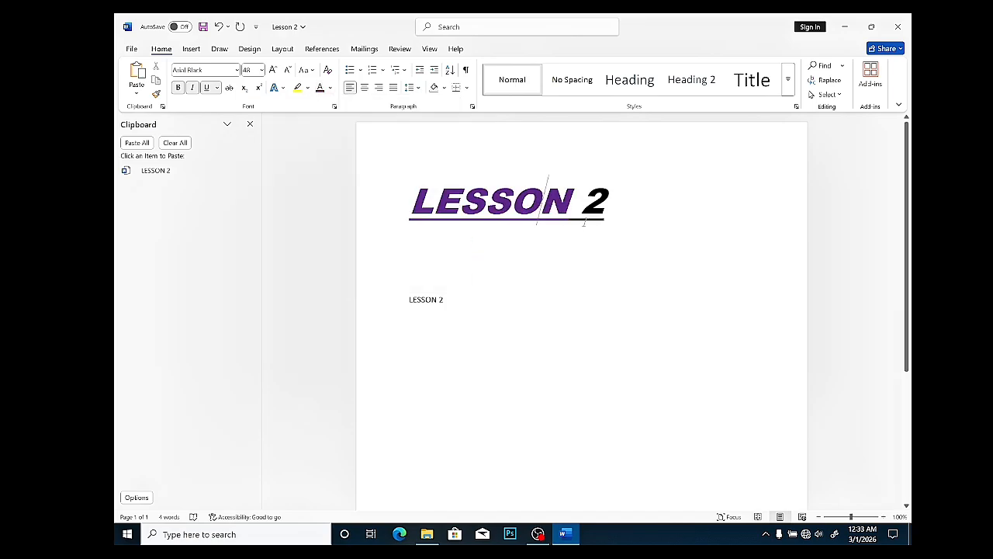
pyautogui.click(307, 89)
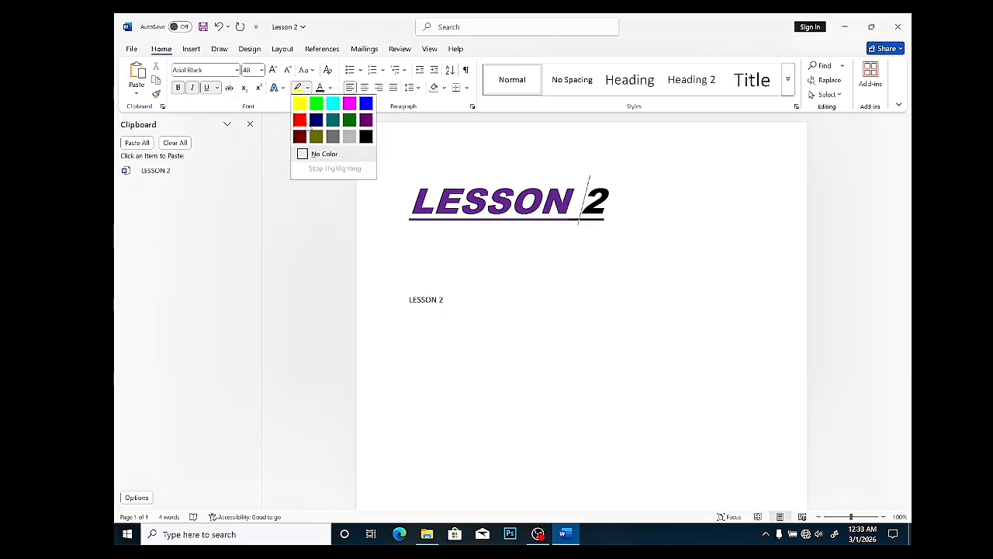
pyautogui.click(317, 104)
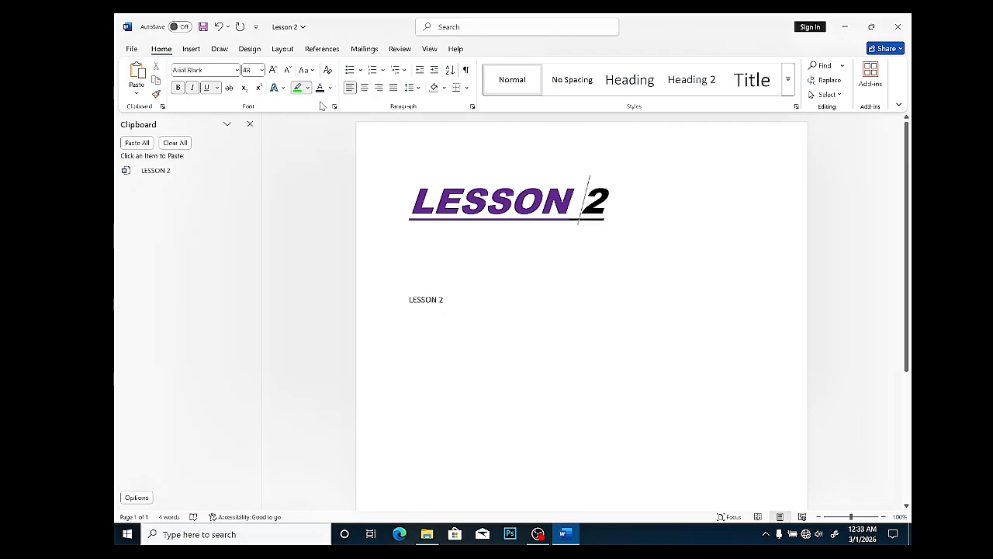
pyautogui.click(307, 88)
pyautogui.click(587, 177)
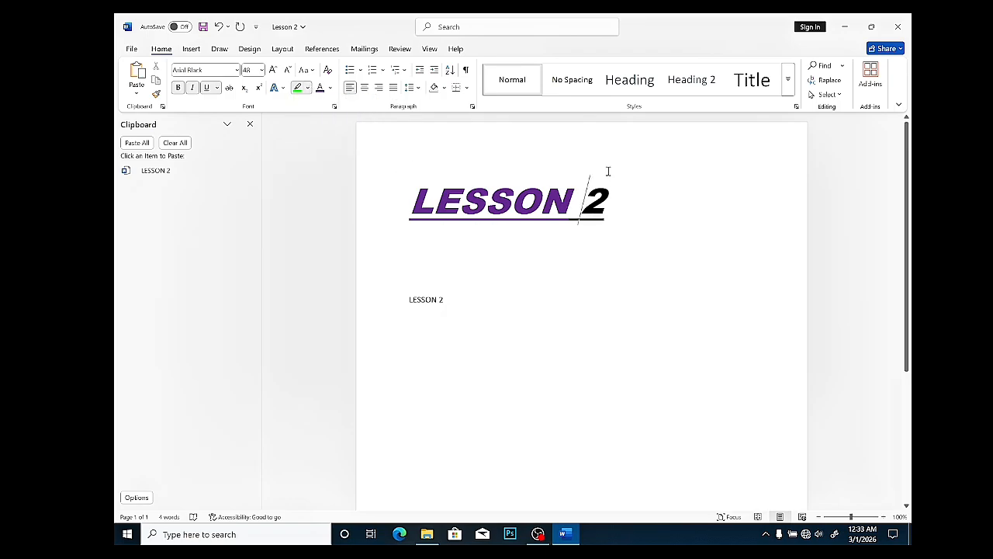
# Apply the purple gradient text effect with reflection to the word "LESSON" in the first line.
pyautogui.click(276, 88)
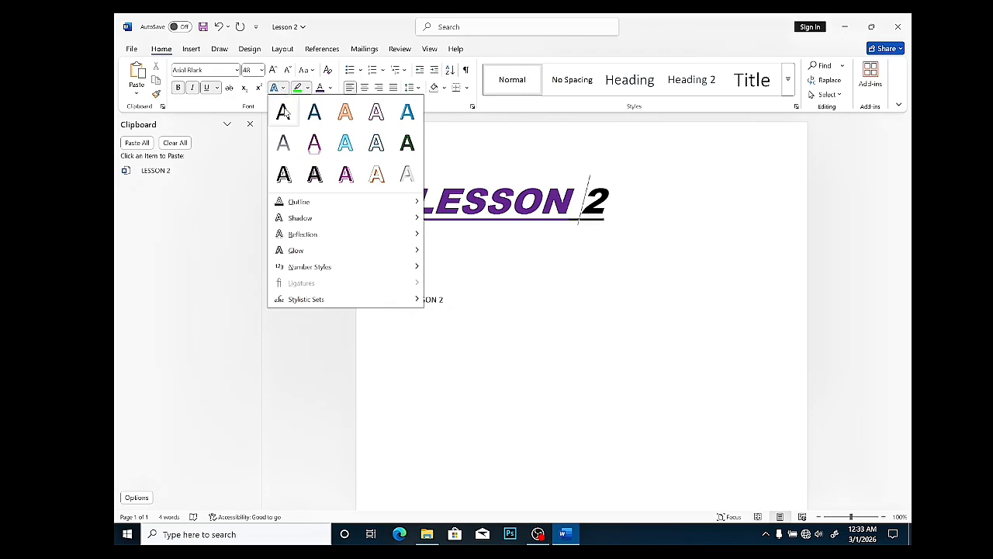
pyautogui.click(284, 114)
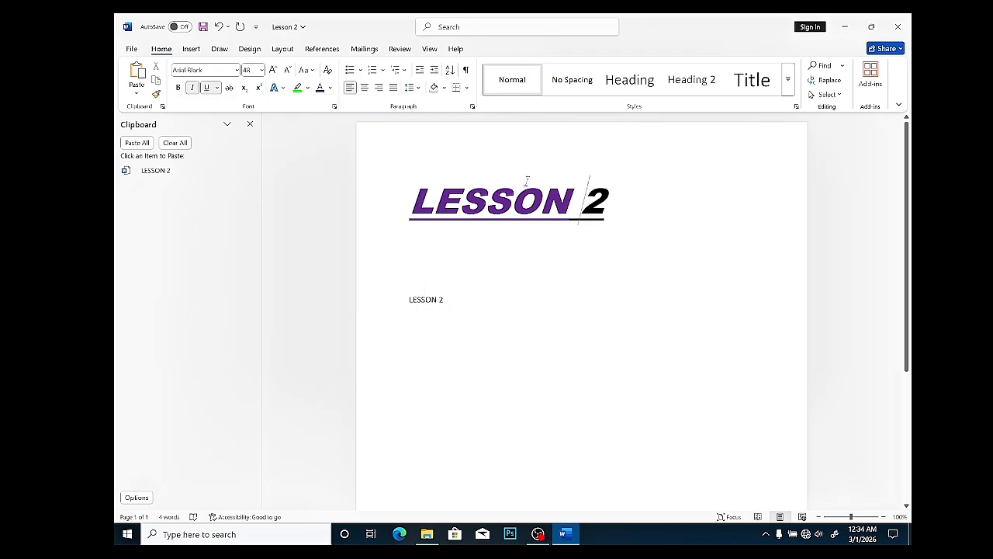
pyautogui.moveTo(584, 200); pyautogui.dragTo(410, 202)
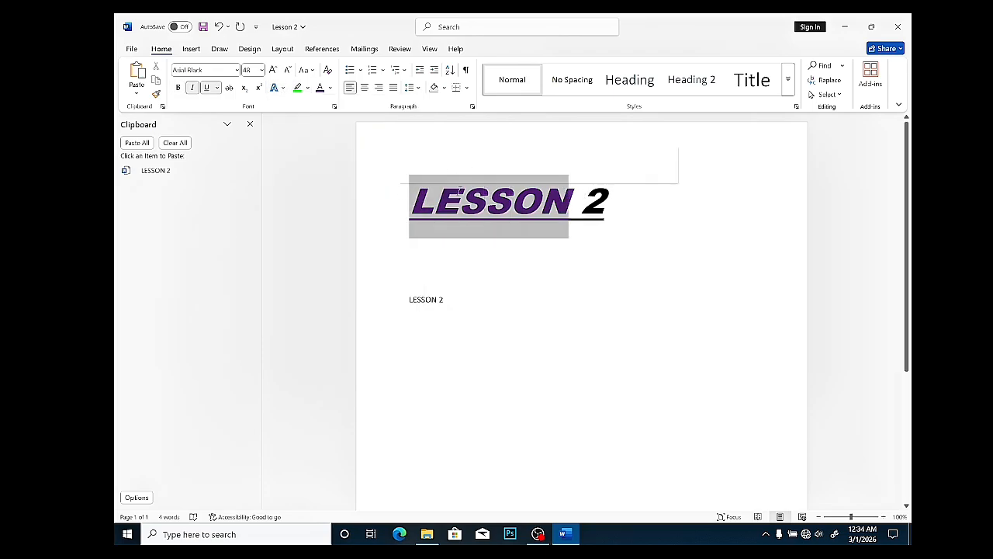
pyautogui.doubleClick(469, 202)
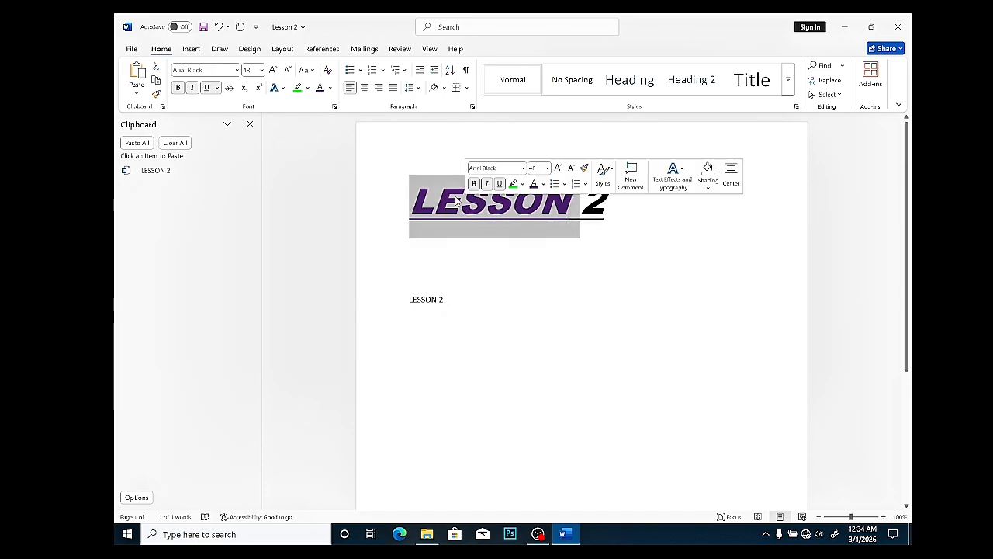
pyautogui.click(277, 87)
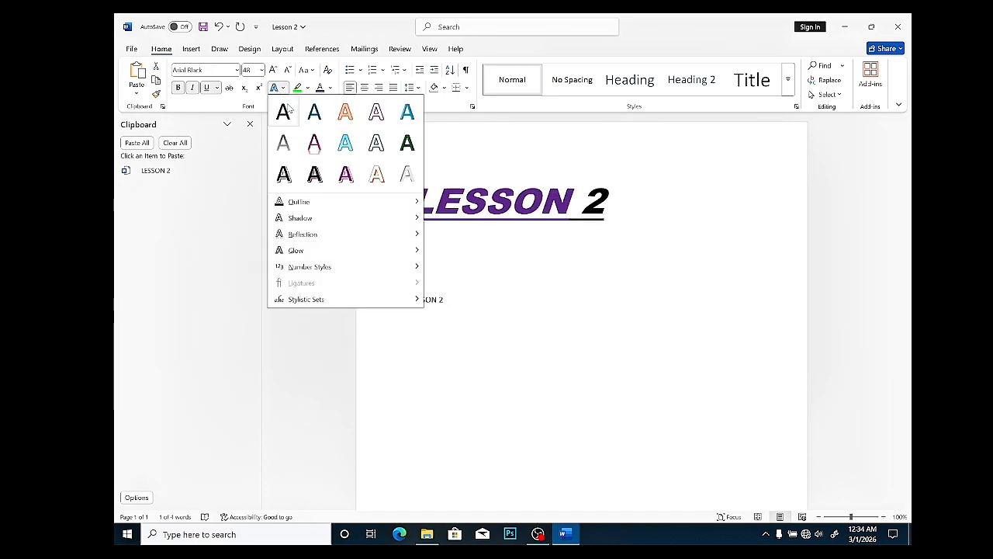
pyautogui.click(315, 146)
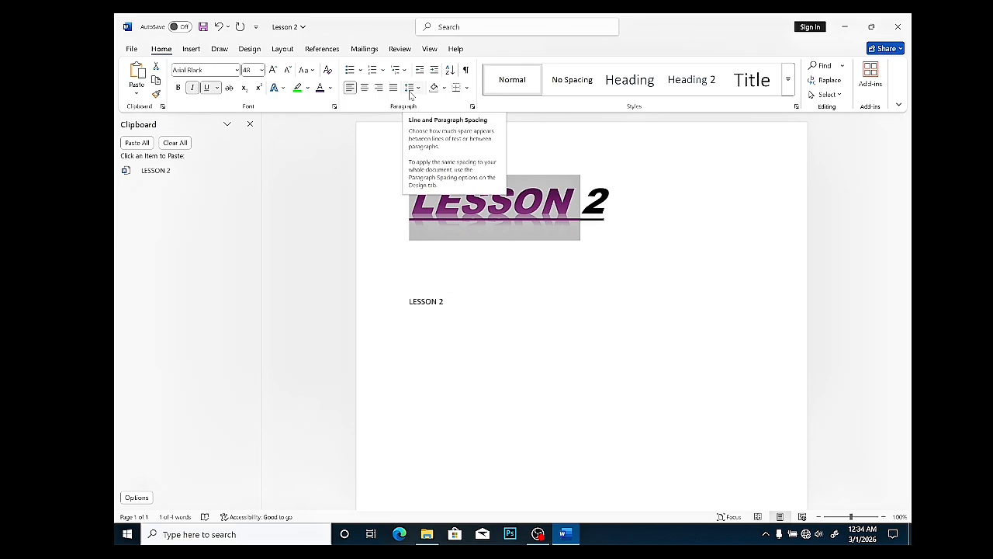
# Examine the available bullet and numbering formats without applying any.
pyautogui.click(361, 70)
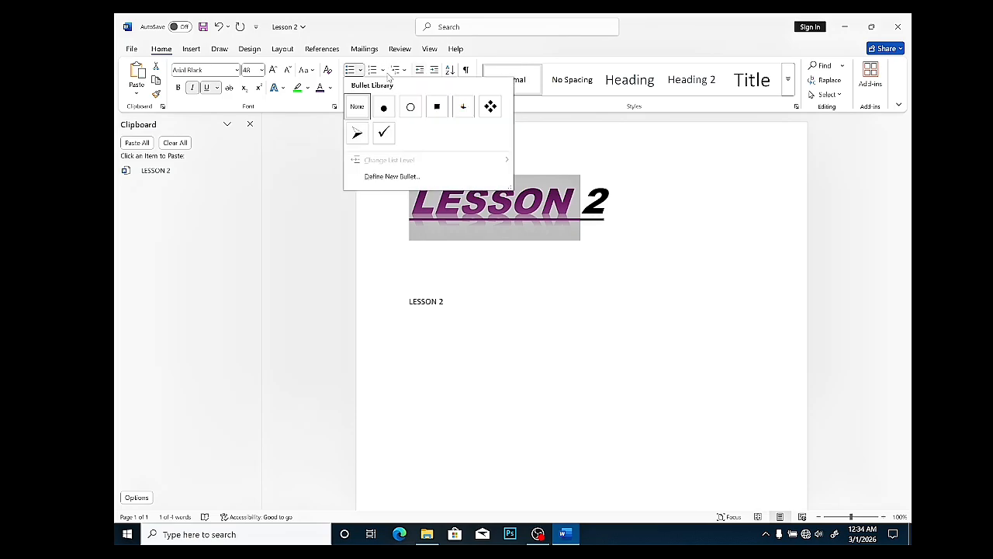
pyautogui.click(385, 70)
pyautogui.click(384, 71)
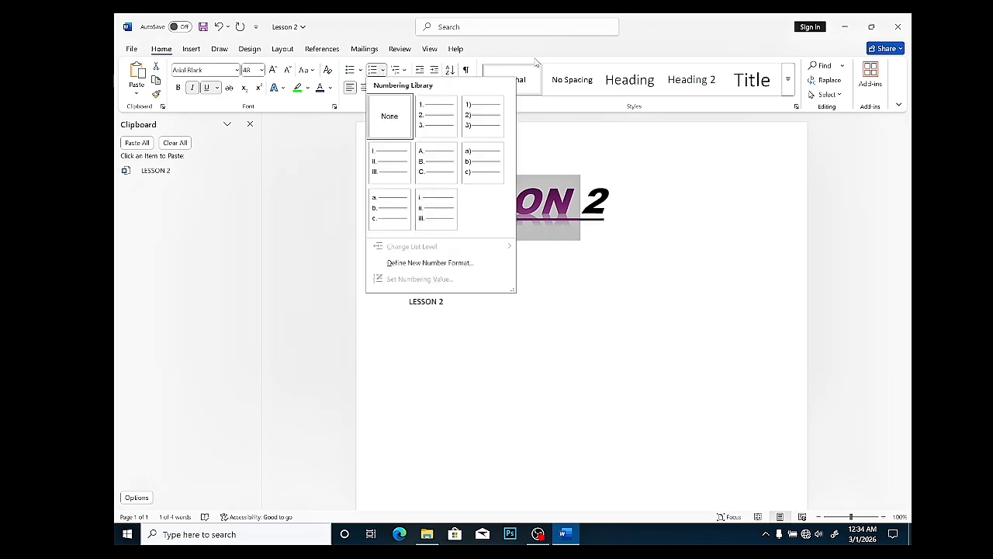
pyautogui.click(535, 62)
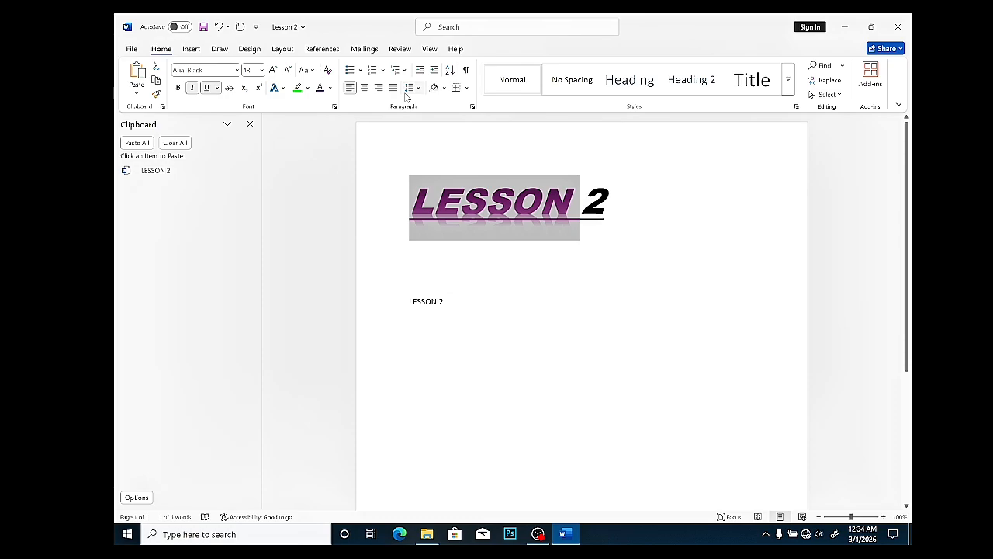
# Add an outside border around the word "LESSON" in the first line.
pyautogui.click(466, 87)
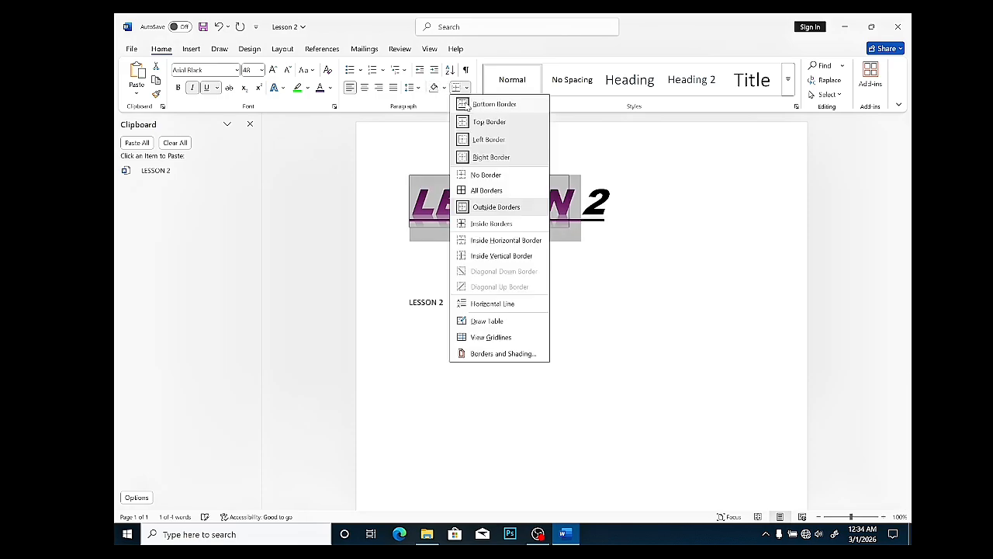
pyautogui.click(468, 106)
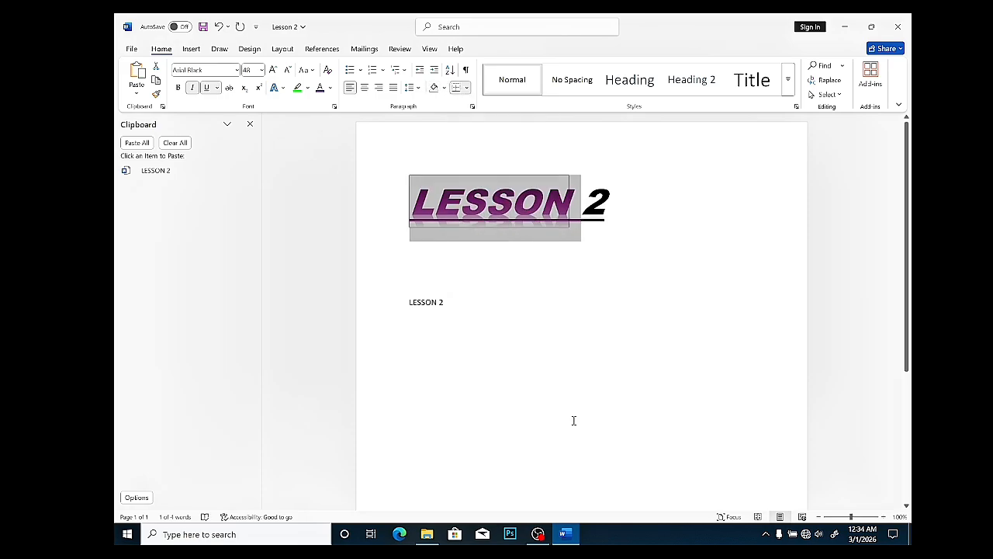
# Shade an empty line below the second "LESSON 2" with the standard purple color.
pyautogui.click(444, 90)
pyautogui.click(525, 376)
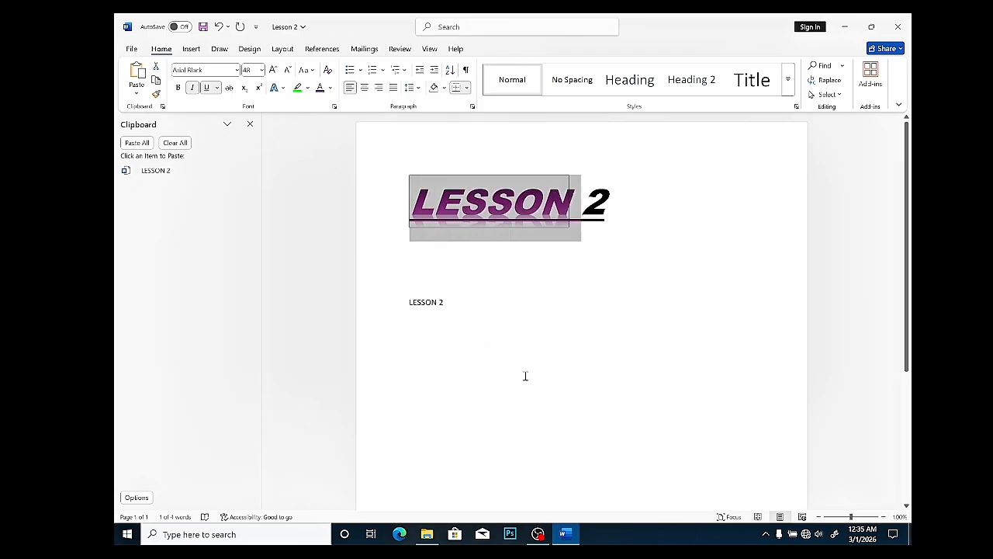
pyautogui.click(525, 376)
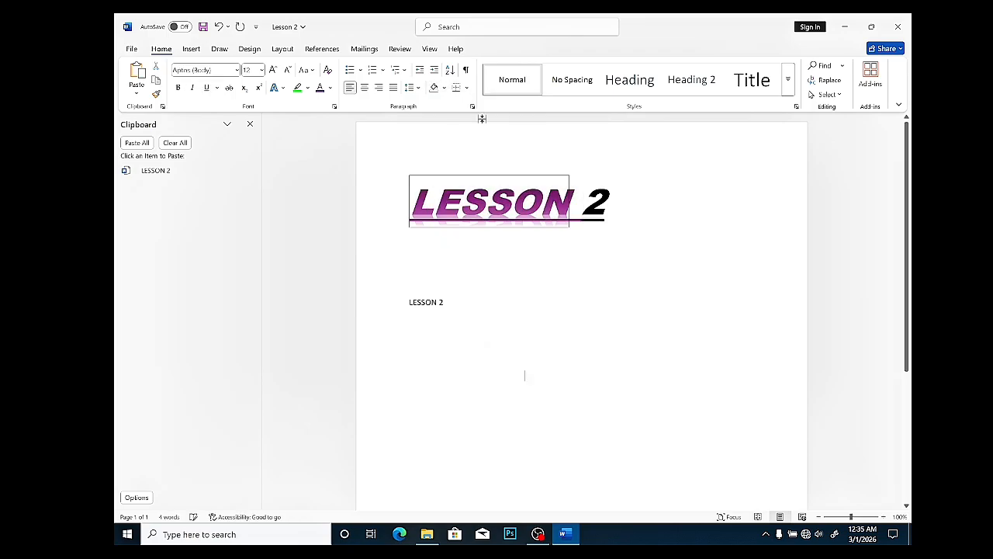
pyautogui.click(444, 88)
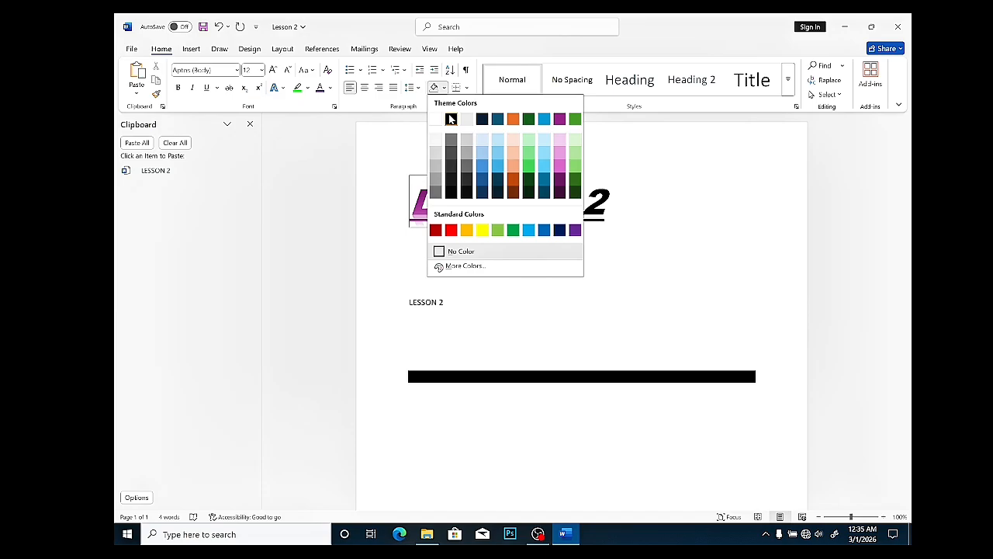
pyautogui.click(575, 230)
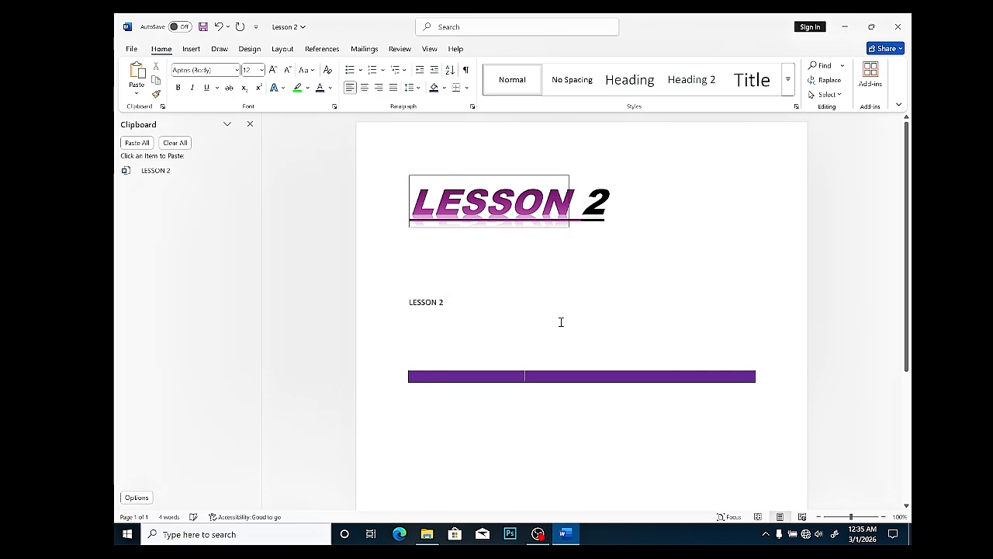
# Examine the Sort Text options for the document without sorting anything.
pyautogui.click(449, 70)
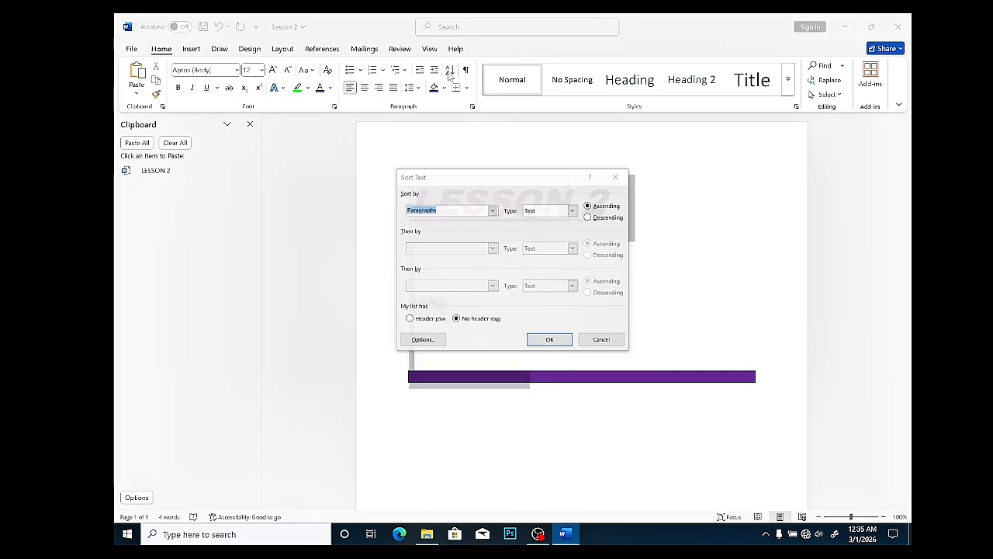
pyautogui.click(616, 179)
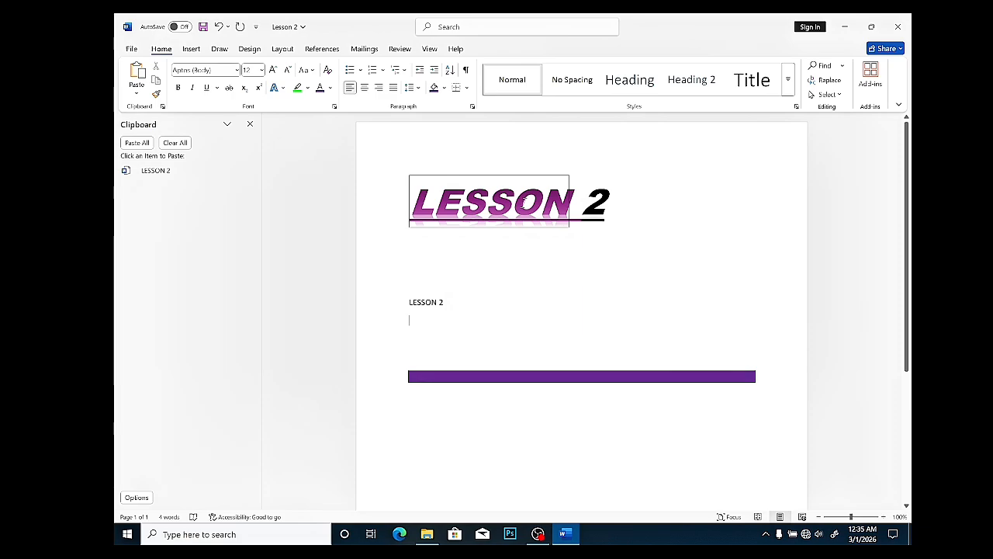
# Try center, right, left and justified alignment on the first "LESSON 2" line, ending with center.
pyautogui.click(524, 203)
pyautogui.click(366, 88)
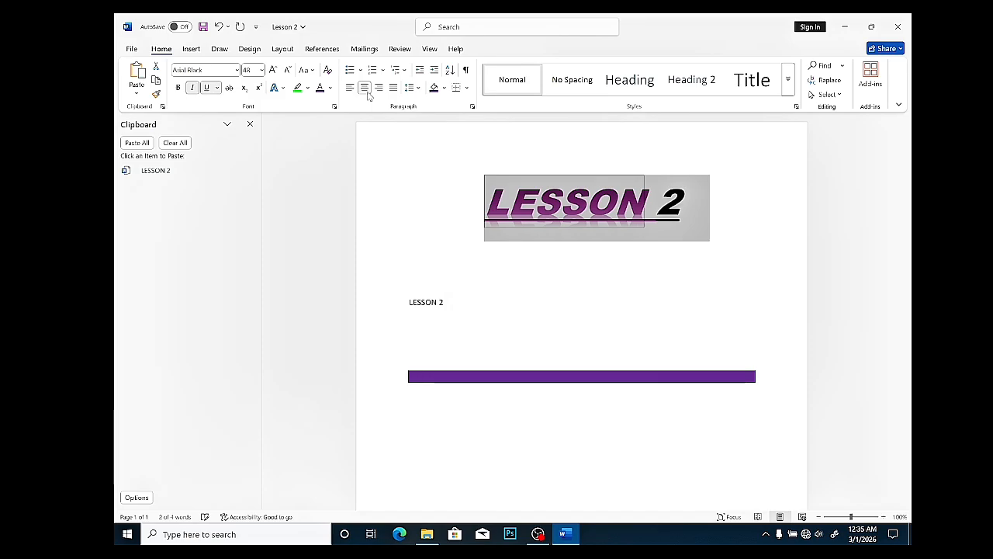
pyautogui.click(383, 94)
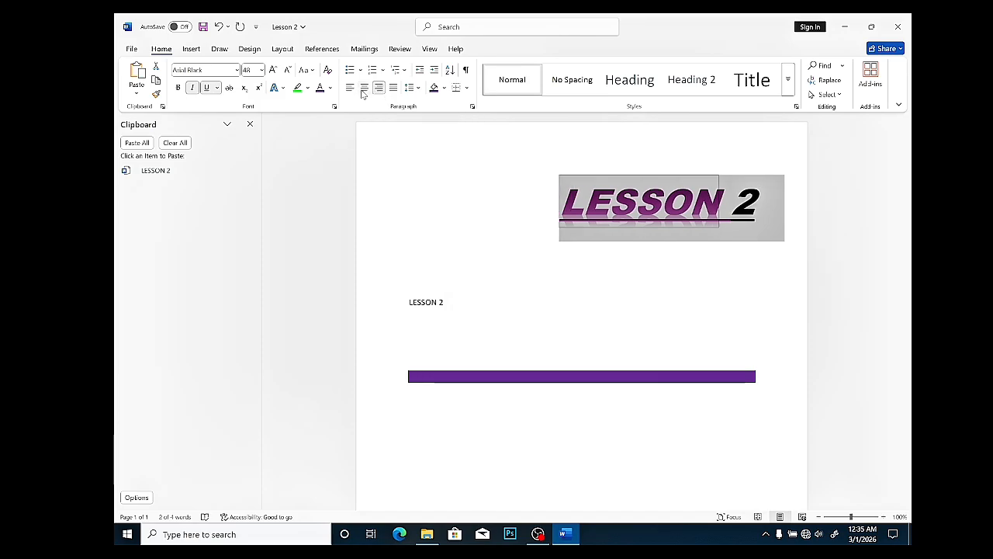
pyautogui.click(350, 88)
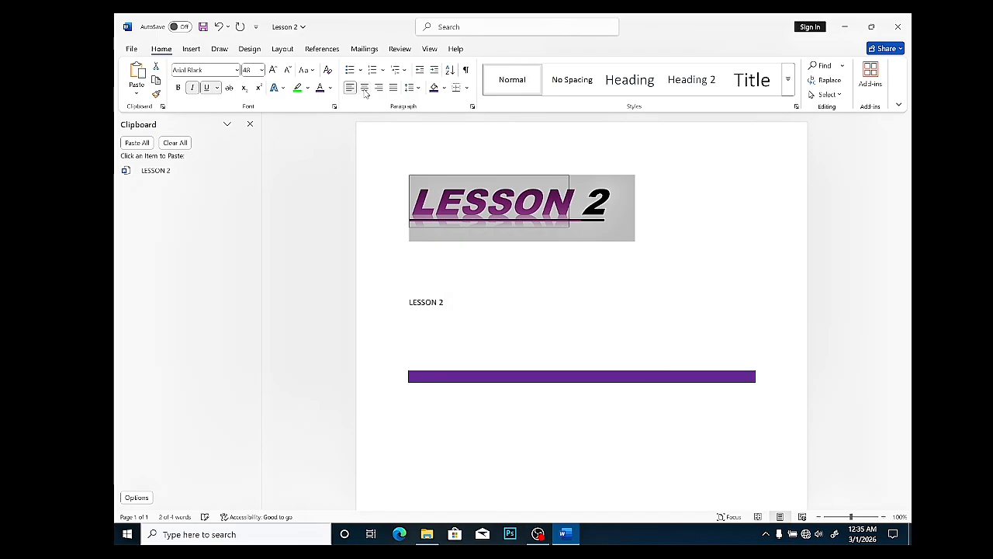
pyautogui.click(391, 90)
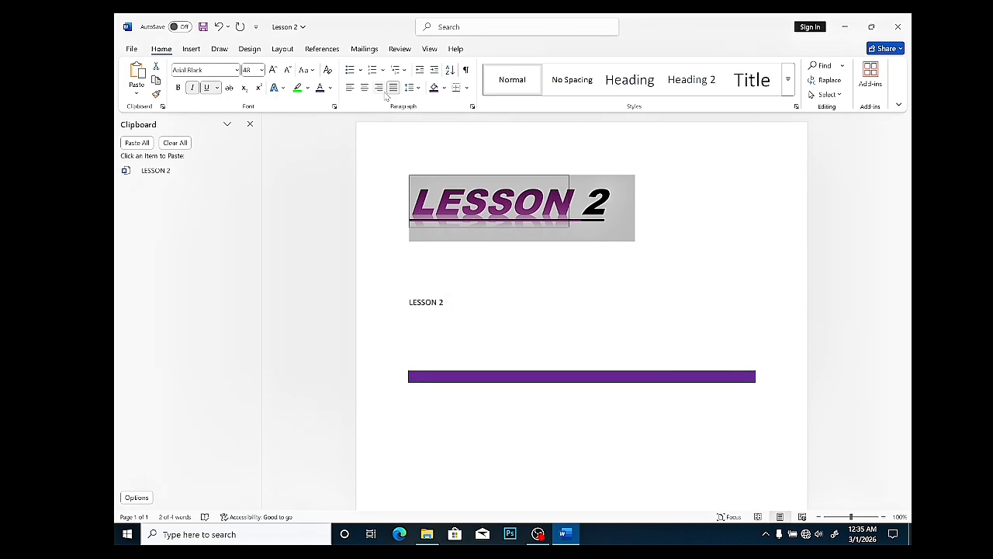
pyautogui.hotkey('ctrl', 'e')
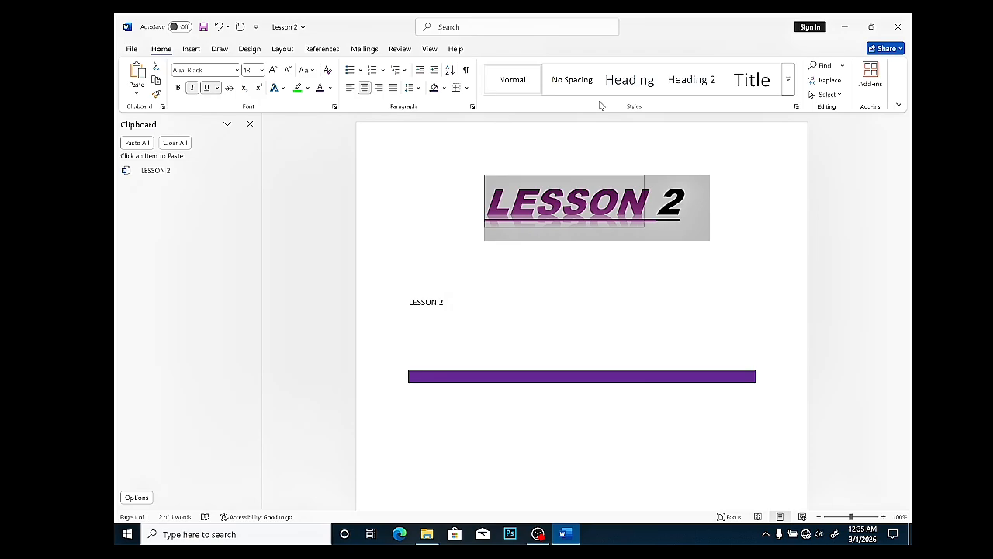
# Apply the Heading 3 style to the first "LESSON 2" line and look through the full style gallery.
pyautogui.click(694, 84)
pyautogui.click(738, 90)
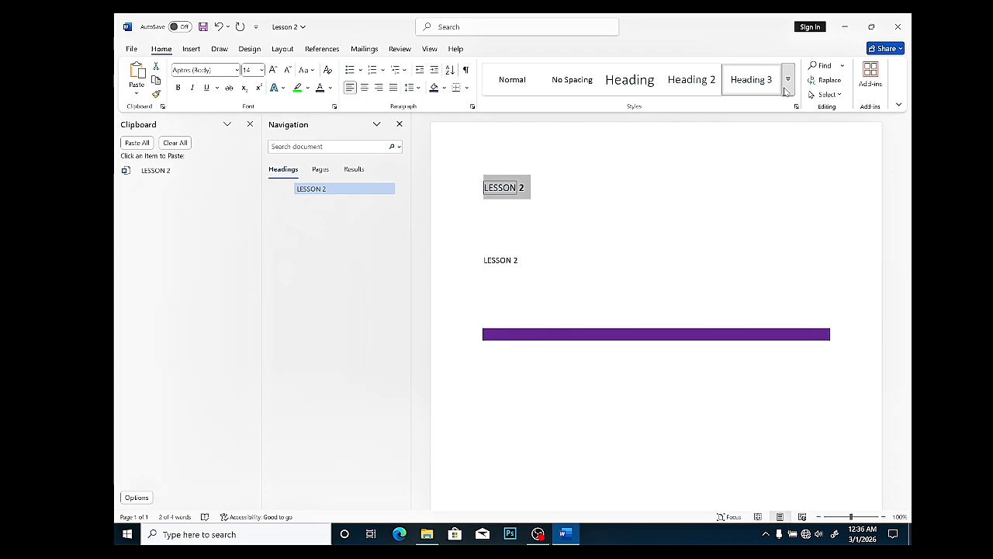
pyautogui.click(788, 92)
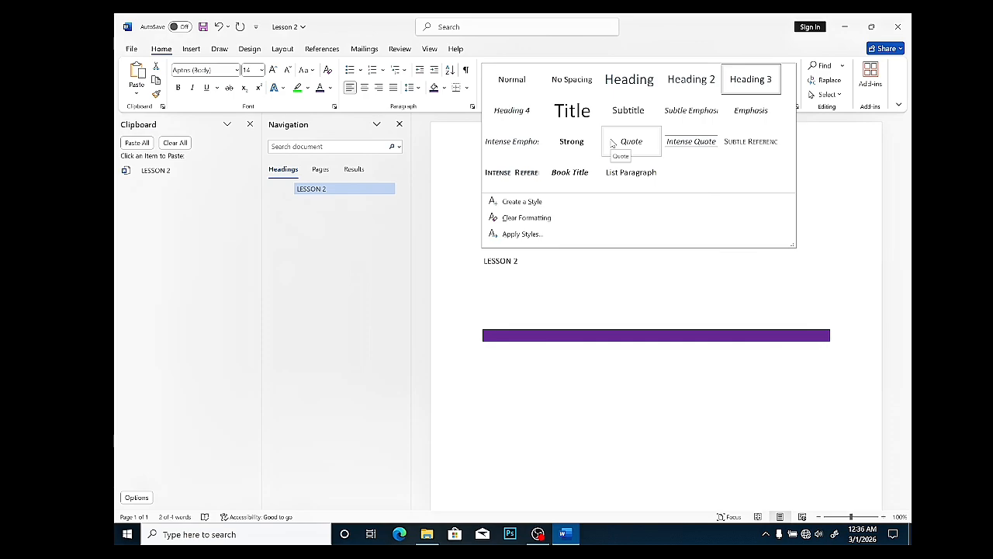
pyautogui.click(812, 105)
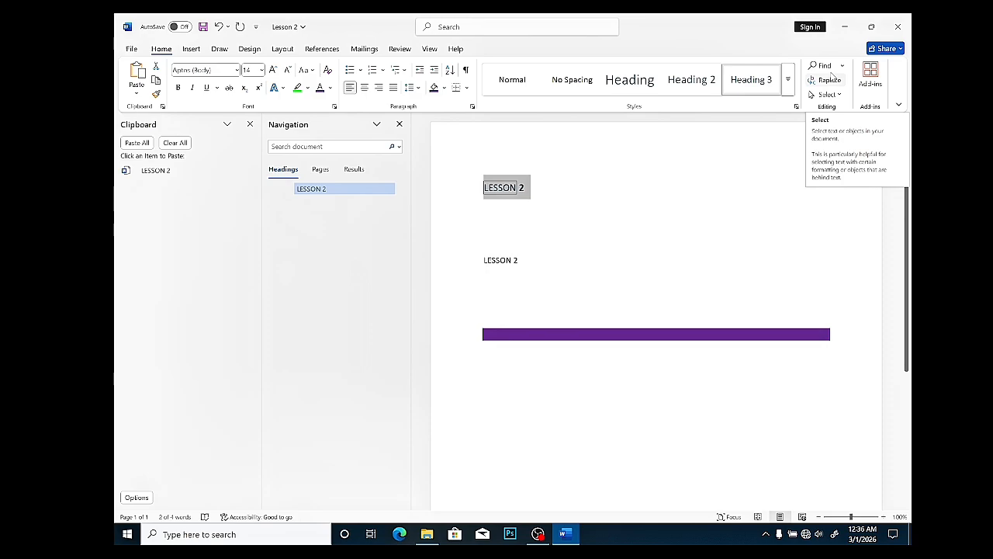
# View the Find and Replace options without replacing anything, and close the Navigation pane.
pyautogui.click(829, 80)
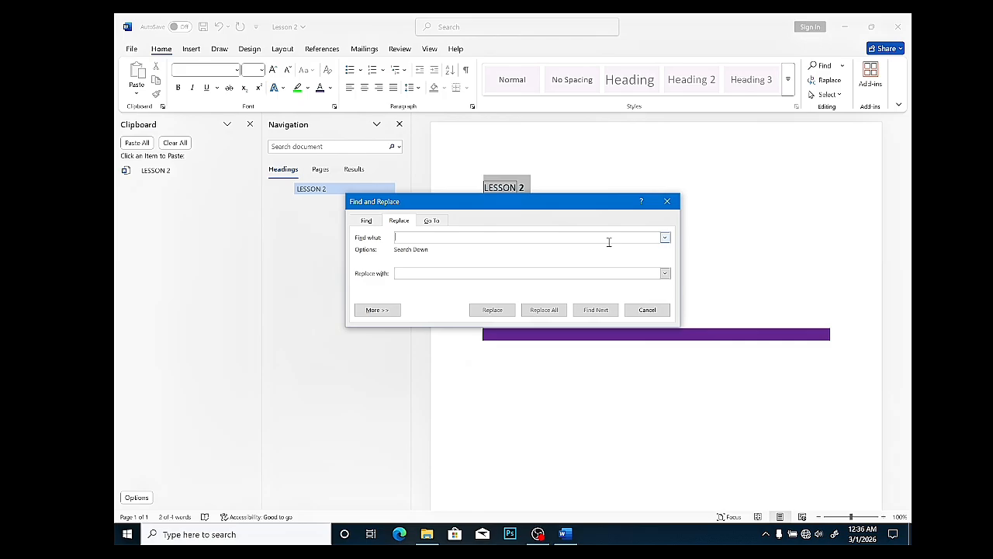
pyautogui.press('Escape')
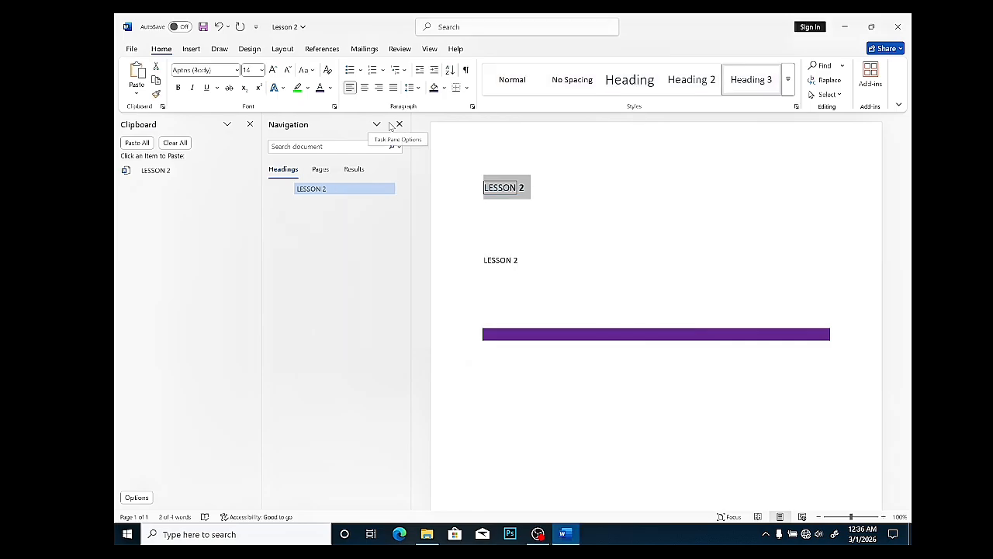
pyautogui.click(399, 124)
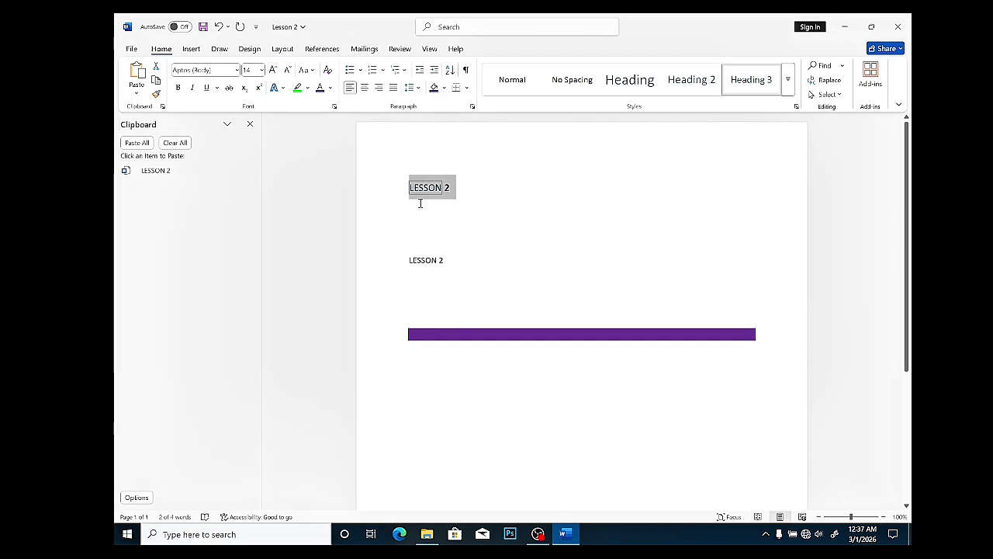
# Make the whole first "LESSON 2" heading bold.
pyautogui.moveTo(405, 179)
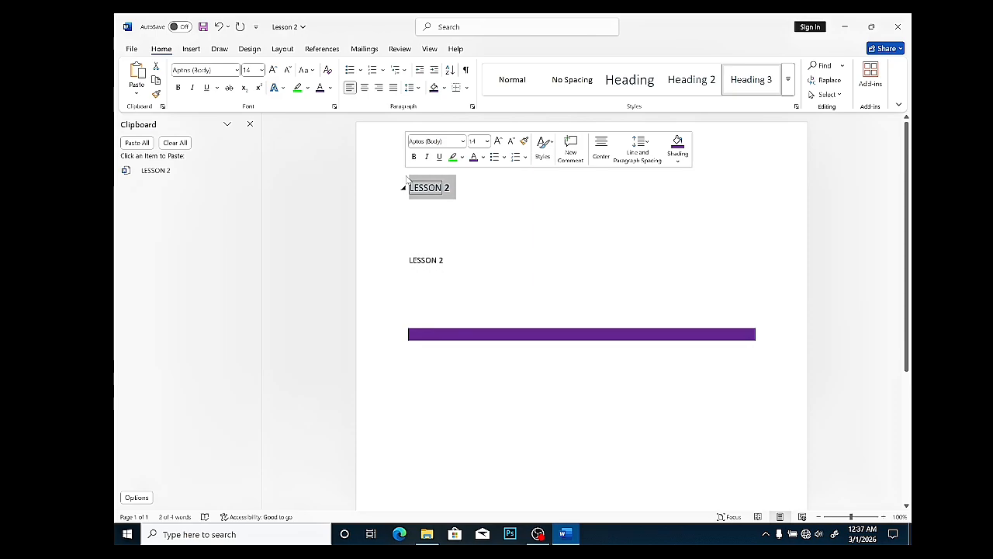
pyautogui.hotkey('ctrl', 'b')
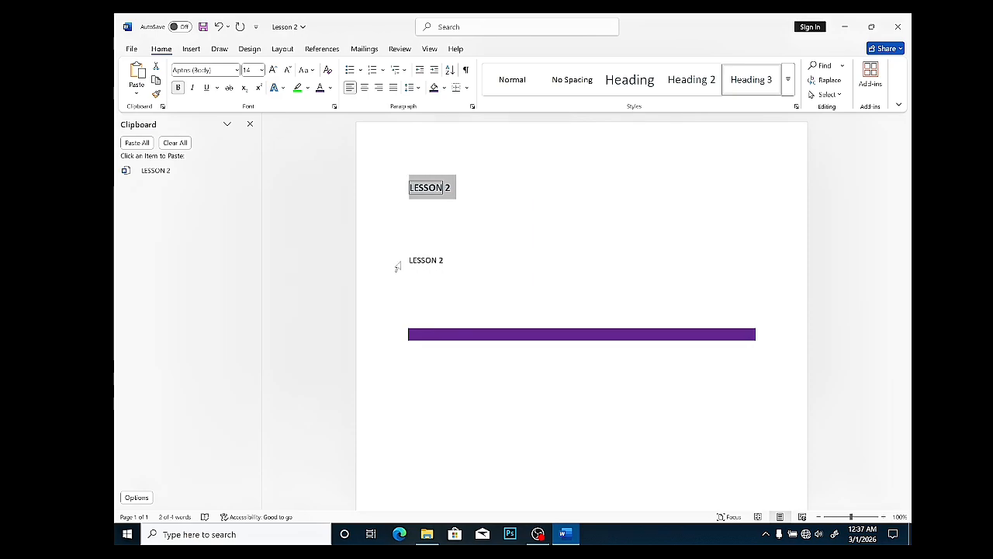